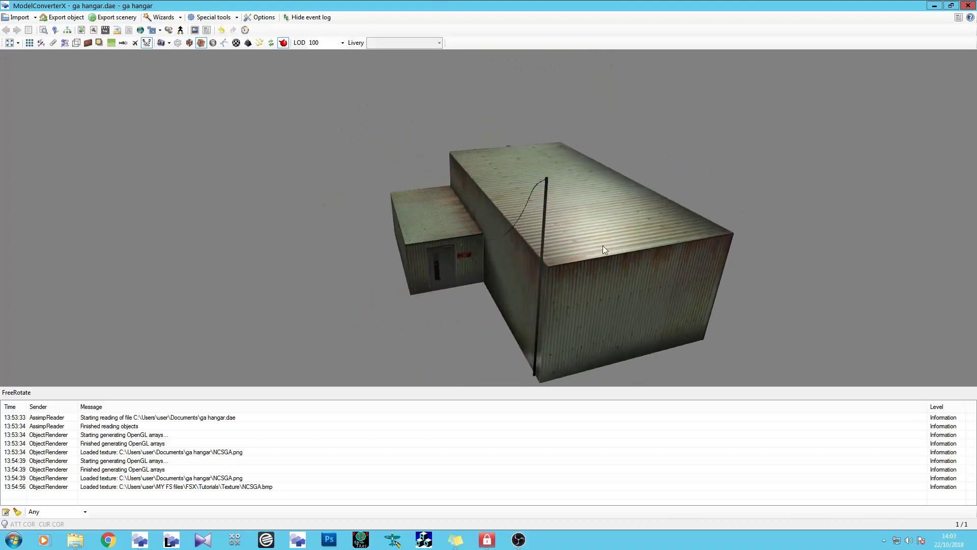
Step: Export the hangar as an FS2004 MDL scenery object named ga hangar.mdl into the FSX Tutorials Scenery folder
scroll(625, 244, "up", 5)
mouse_move(626, 242)
left_mouse_down()
mouse_move(628, 259)
mouse_move(617, 261)
mouse_move(629, 262)
mouse_move(537, 221)
mouse_move(504, 240)
mouse_move(601, 228)
mouse_move(611, 242)
left_mouse_up()
scroll(579, 257, "down", 2)
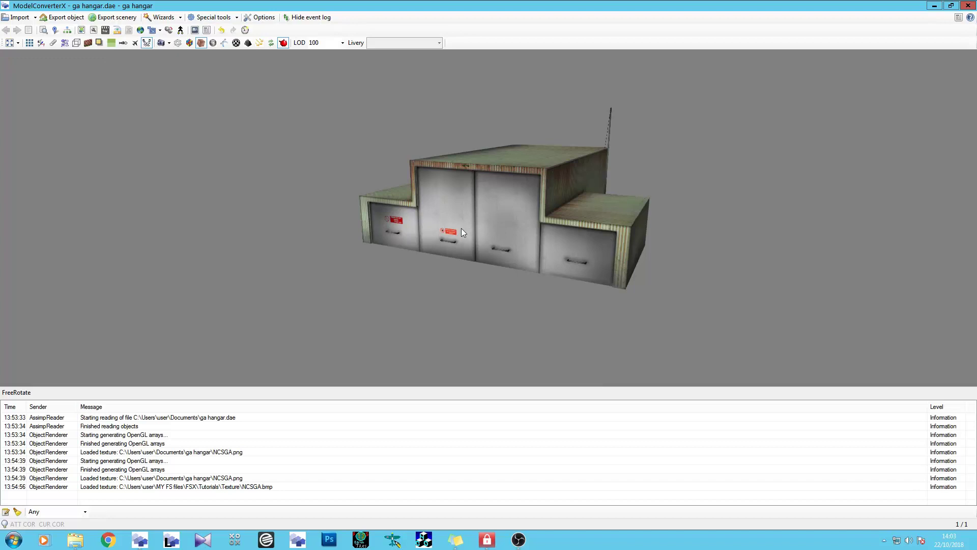
left_click(64, 16)
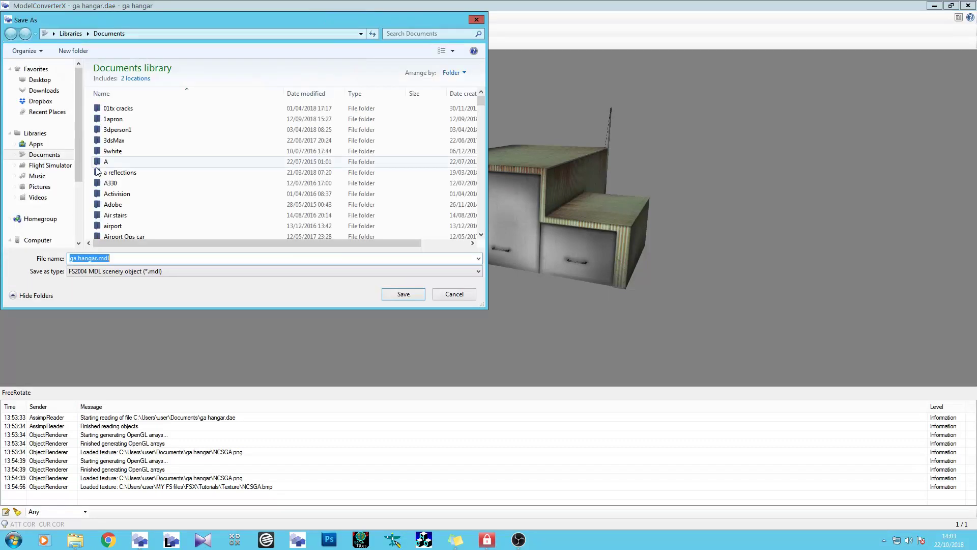
left_click(47, 166)
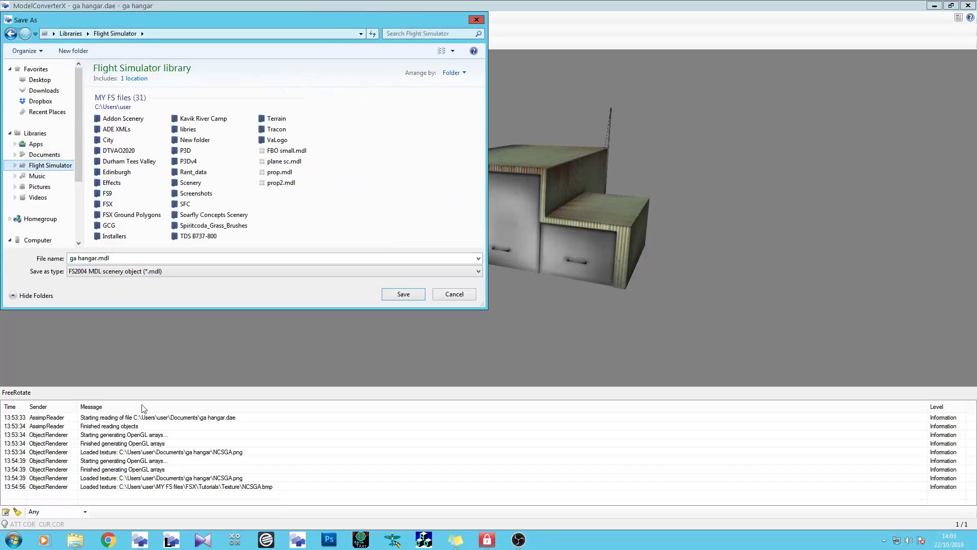
left_click(109, 204)
double_click(109, 204)
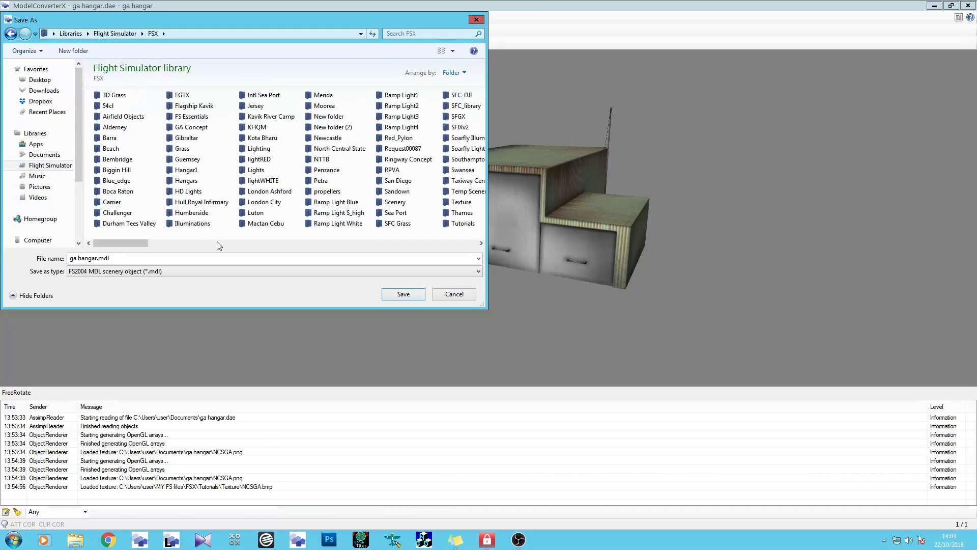
left_click_drag(147, 244, 238, 246)
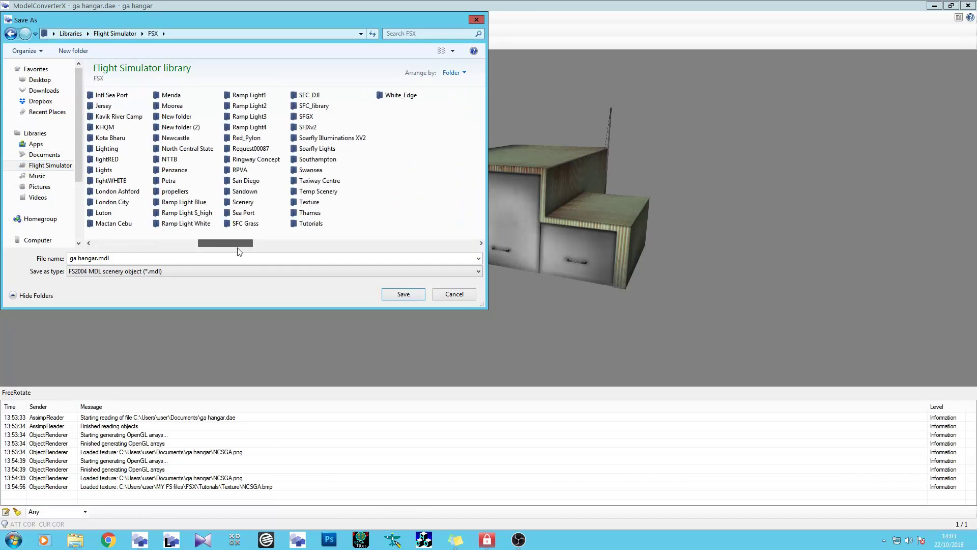
double_click(309, 226)
double_click(109, 94)
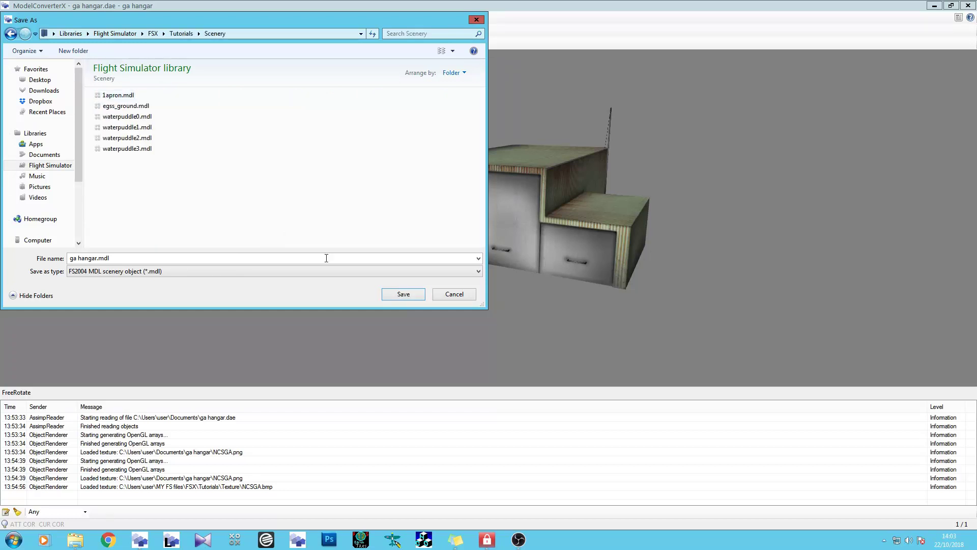
left_click(405, 295)
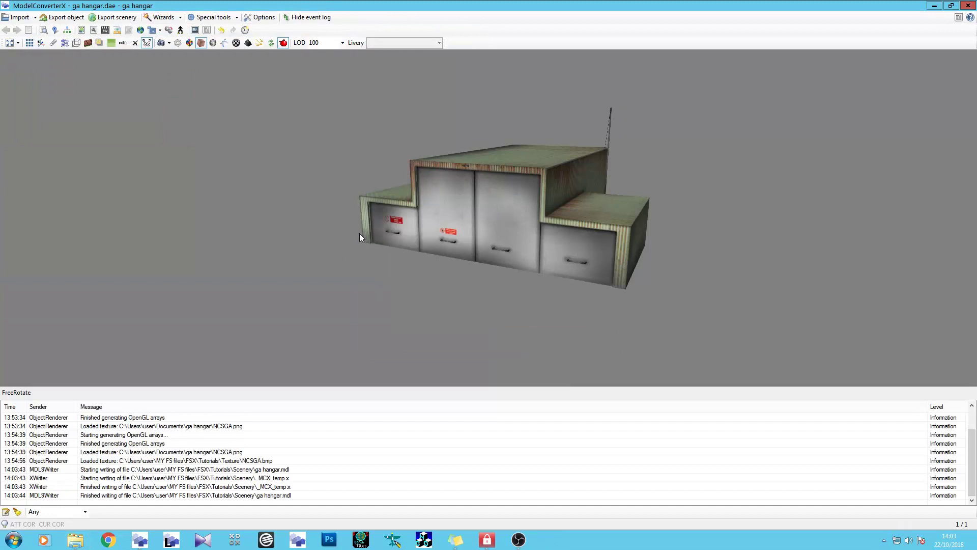
Step: Permanently delete ga hangar.mdl from the FSX Tutorials Scenery folder
left_click(75, 539)
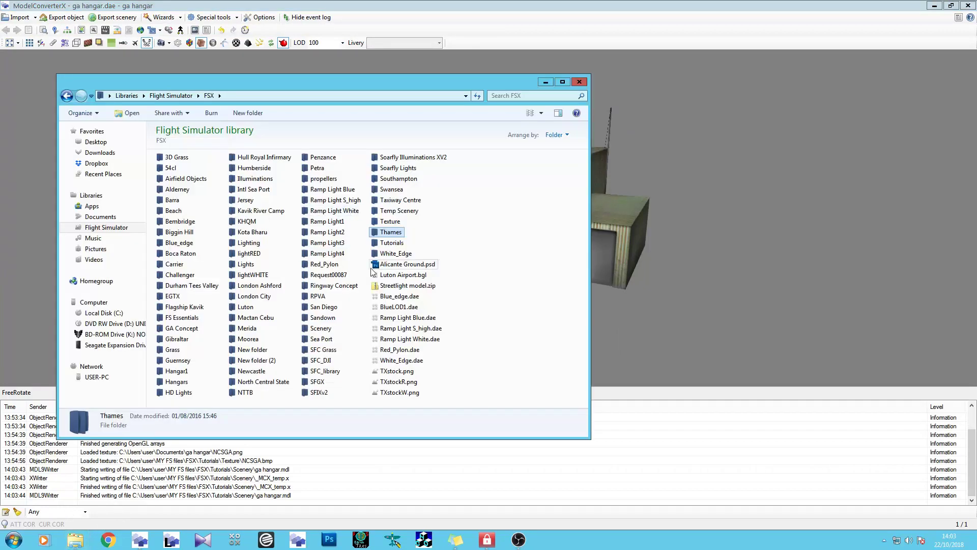
left_click(385, 244)
double_click(384, 247)
double_click(178, 158)
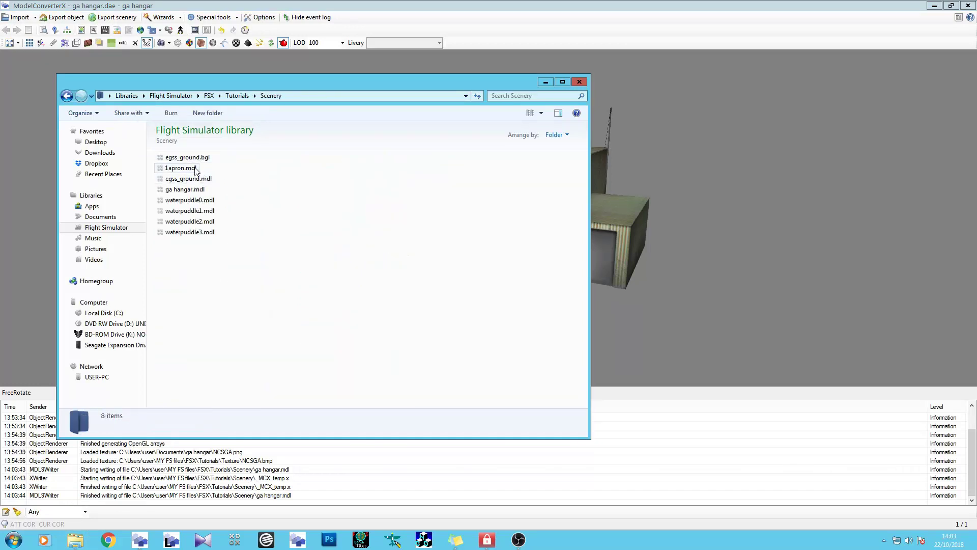
left_click(199, 191)
key("shift+Delete")
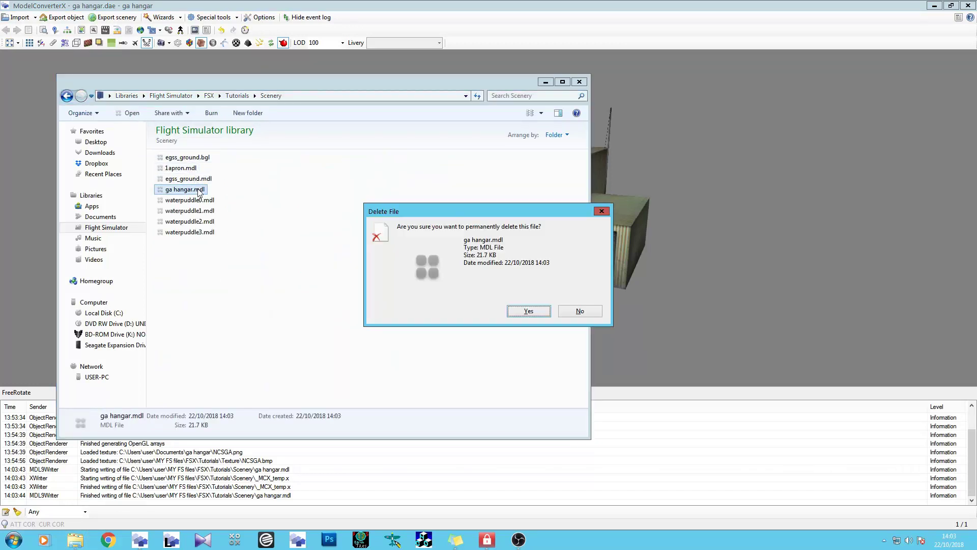
left_click(519, 310)
Step: Export the hangar as an FSX MDL object named ga hangar.mdl into the FSX Tutorials Scenery folder
left_click(493, 13)
left_click_drag(491, 127, 75, 60)
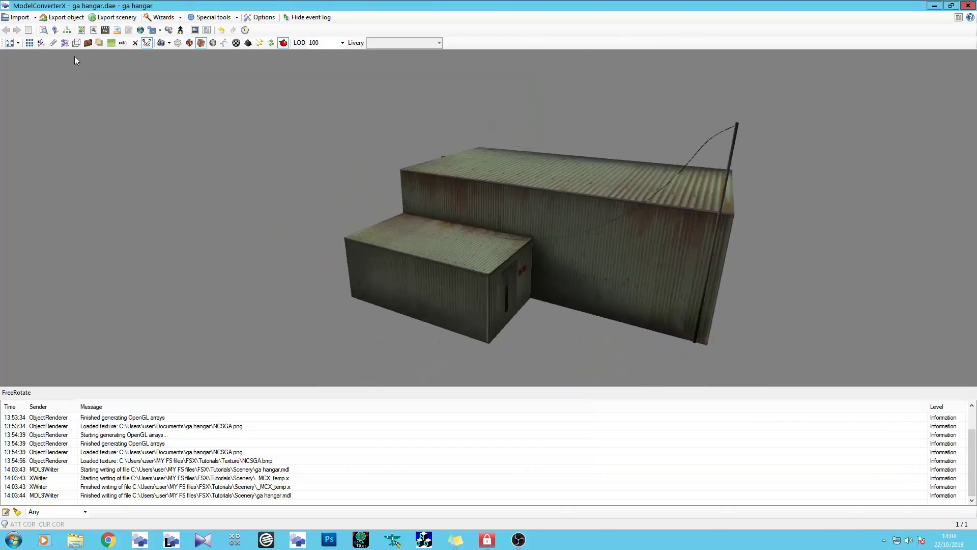
left_click(63, 16)
left_click(205, 270)
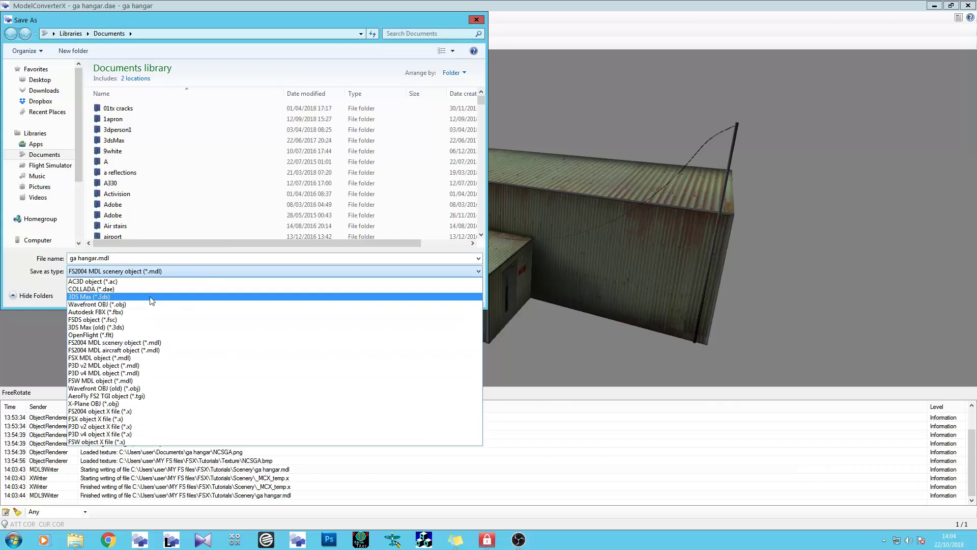
left_click(148, 357)
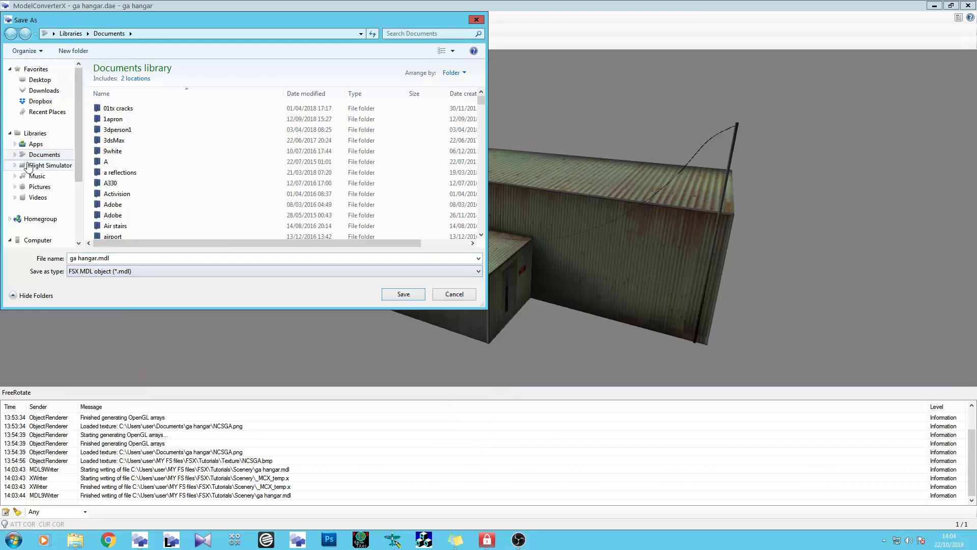
left_click(50, 165)
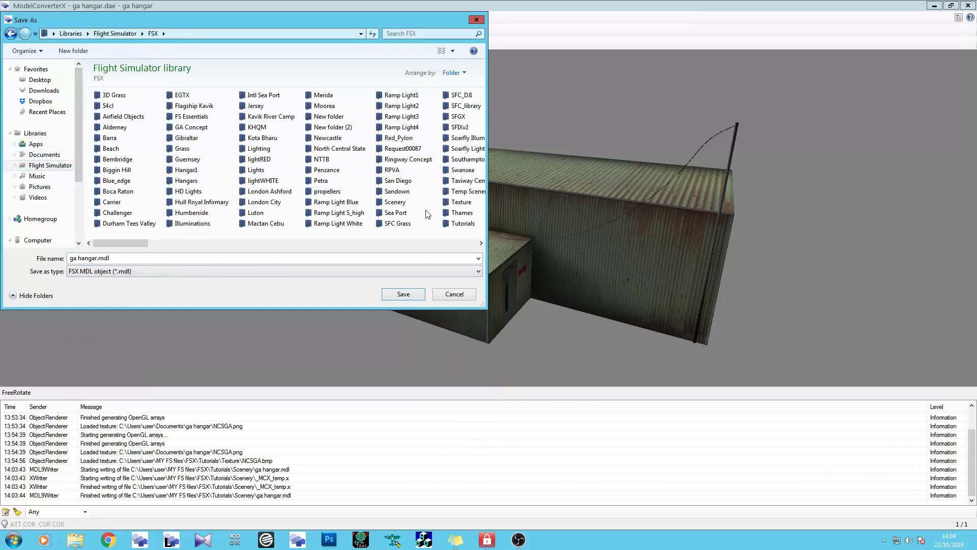
left_click(460, 213)
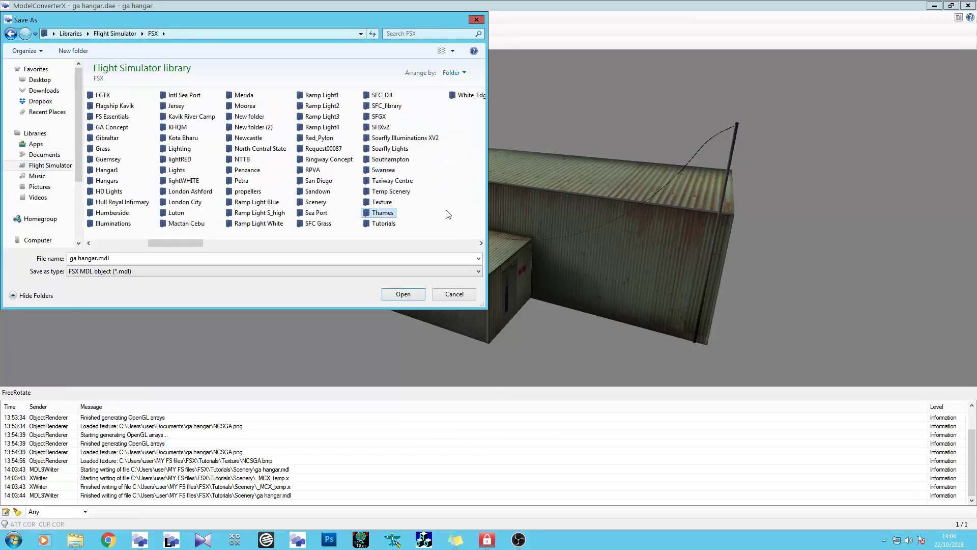
double_click(383, 223)
double_click(108, 95)
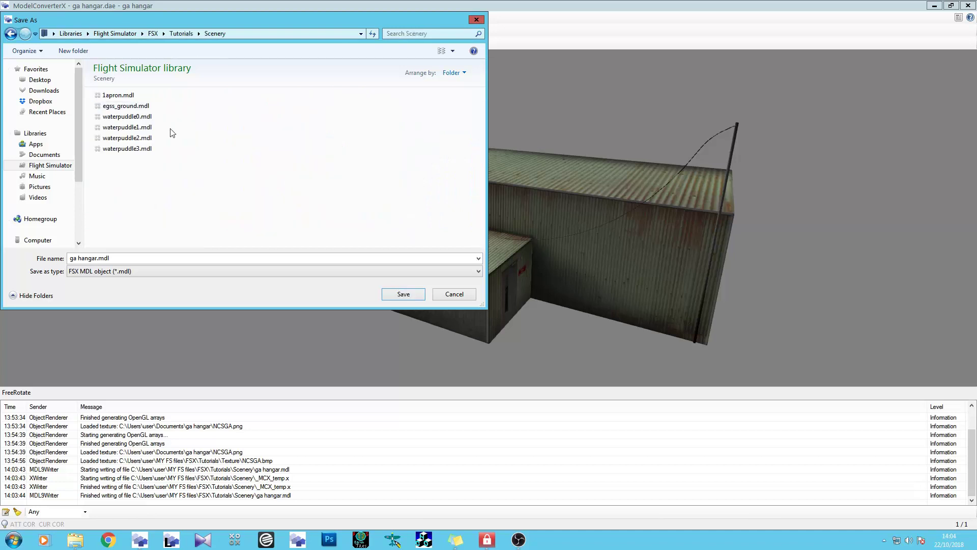
left_click(398, 296)
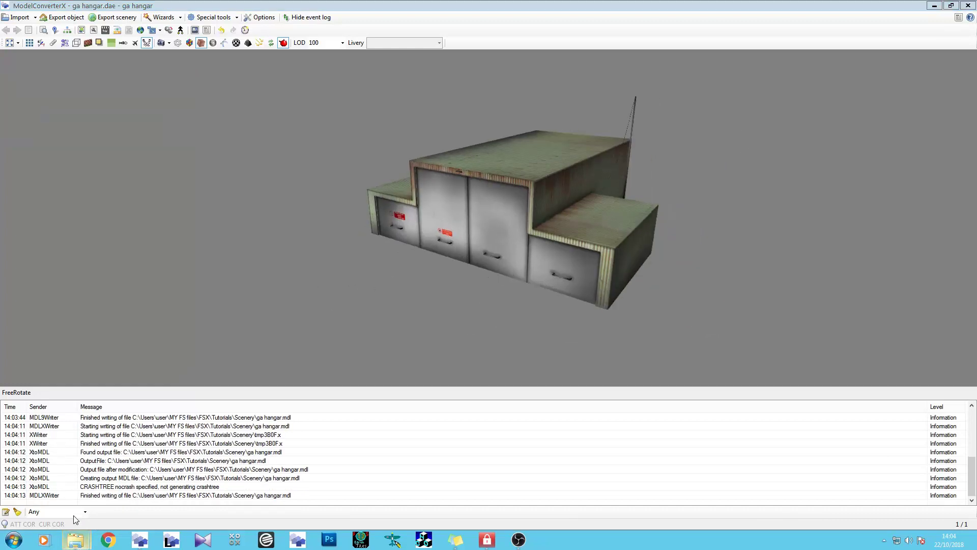
Step: Copy NCSGA_bump.png and NCSGA_s.png from the ga hangar documents folder into the FSX Tutorials Texture folder
left_click(75, 538)
left_click_drag(718, 85, 514, 69)
left_click(393, 168)
left_click(402, 179)
left_click(400, 190)
left_click(403, 180)
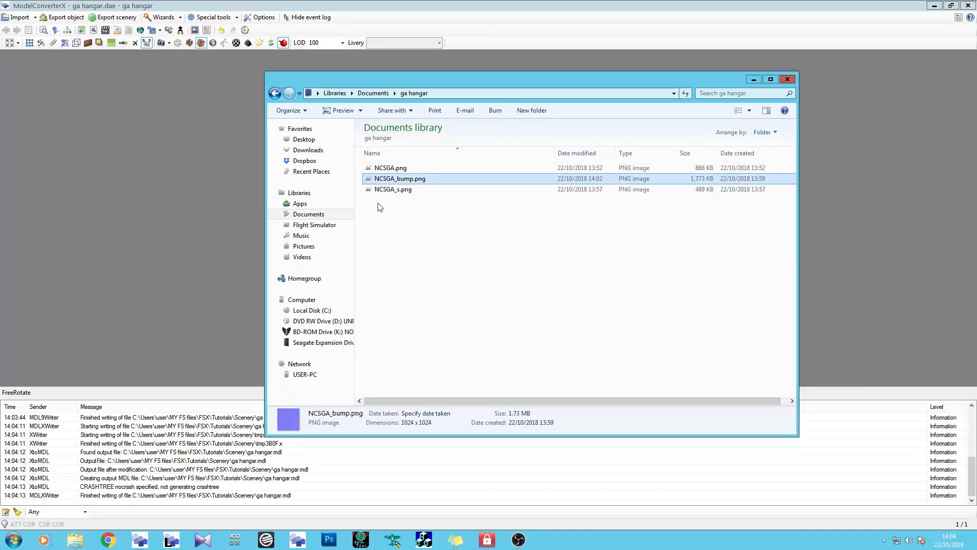
left_click(384, 190)
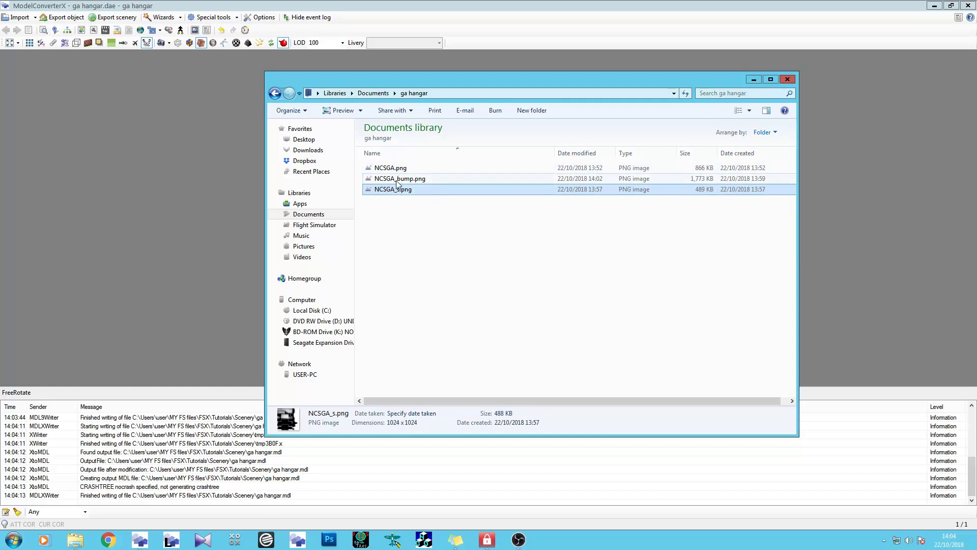
left_click(398, 181, "ctrl")
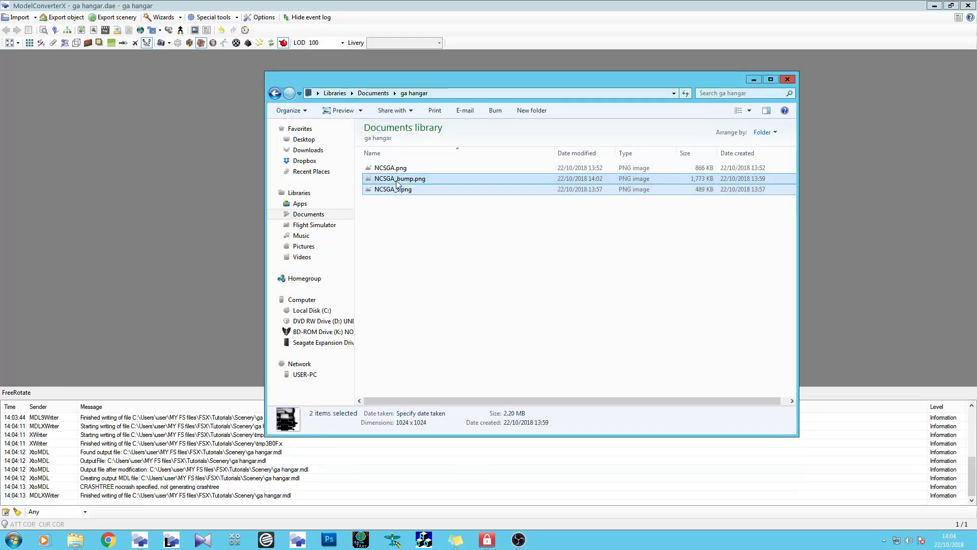
left_click(76, 540)
left_click(66, 96)
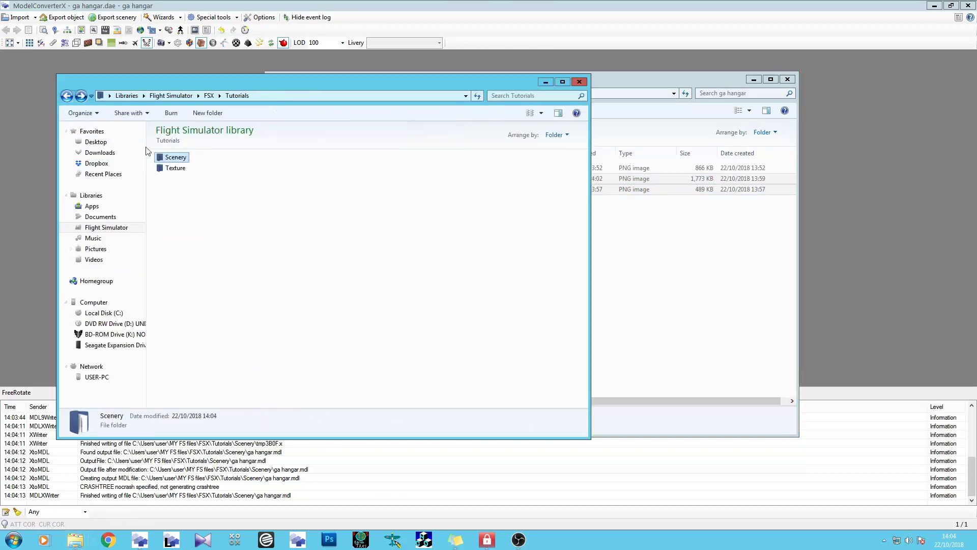
double_click(173, 168)
key("alt+Tab")
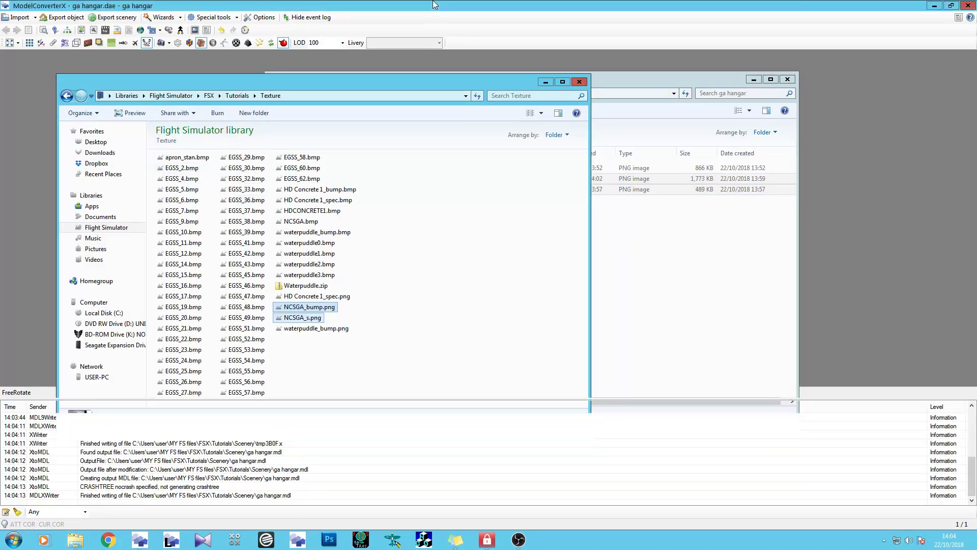
Step: Load the exported ga hangar.mdl from the Tutorials Scenery folder into ModelConverterX
left_click_drag(123, 65, 423, 212)
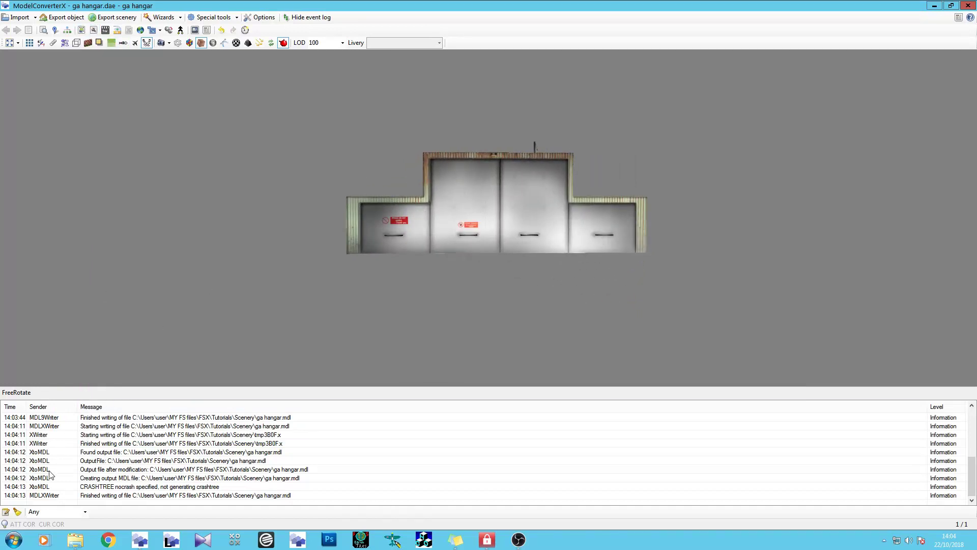
left_click(71, 543)
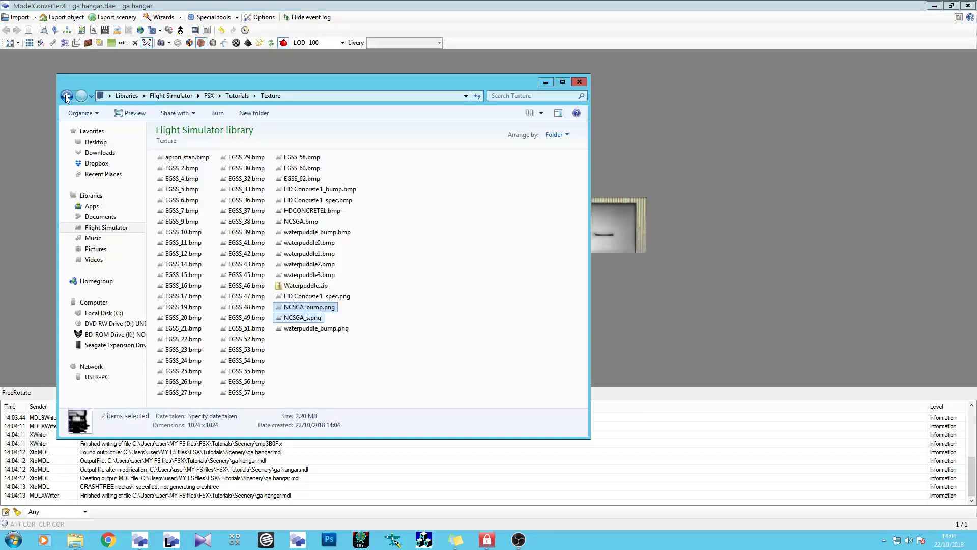
left_click(67, 96)
double_click(178, 158)
left_click_drag(179, 189, 639, 86)
left_click_drag(603, 129, 429, 250)
scroll(458, 252, "up", 3)
Step: Assign NCSGA_s.png from the Tutorials Texture folder as the specular texture of the NCSGA material
left_click(81, 30)
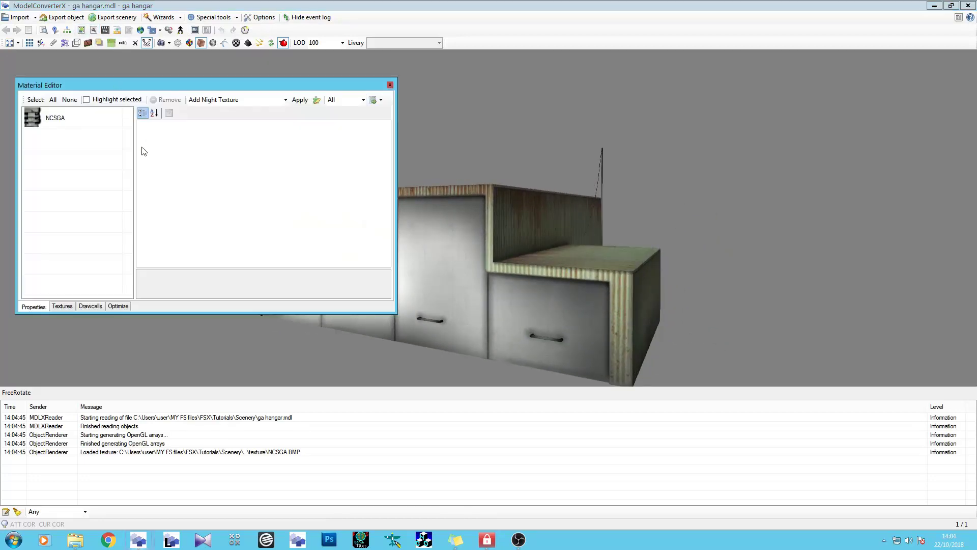
left_click(71, 112)
scroll(382, 164, "down", 10)
left_click(306, 198)
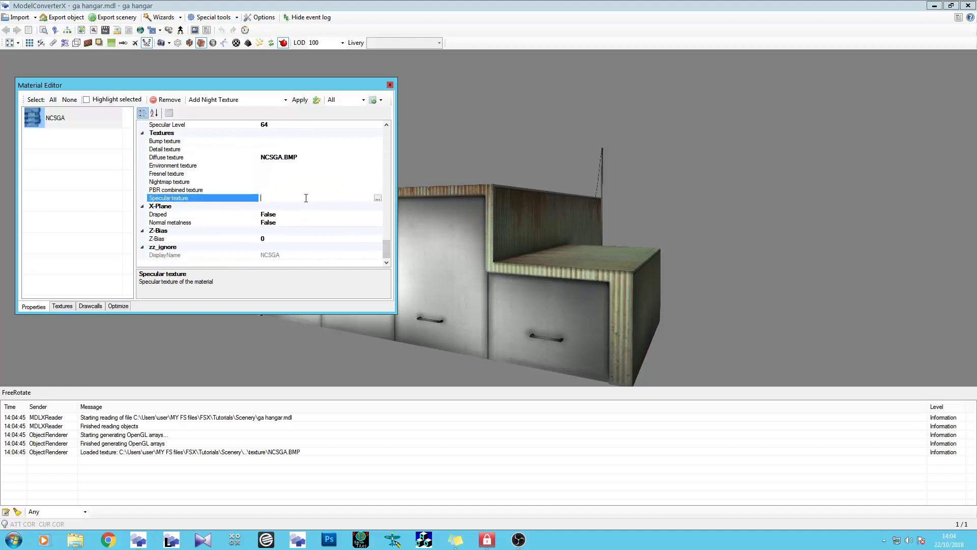
left_click(377, 198)
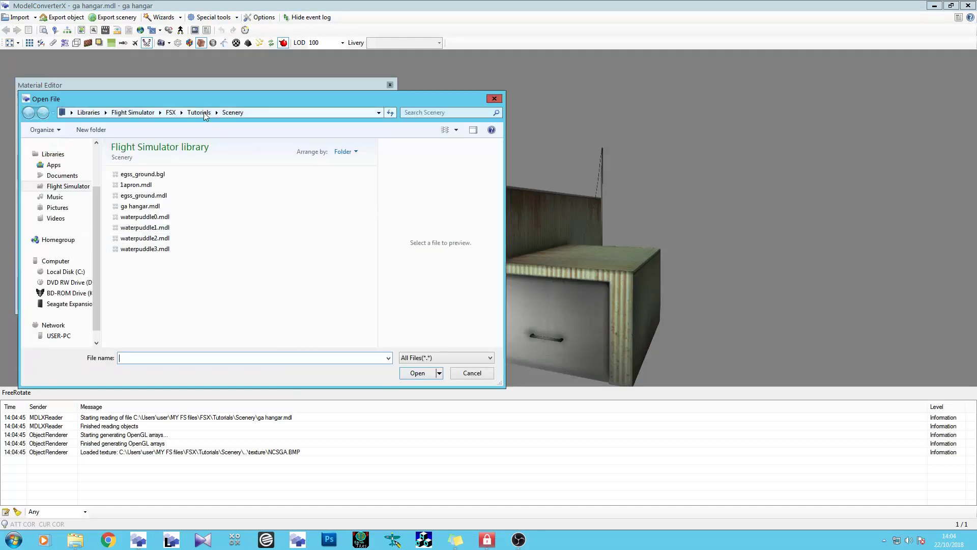
left_click(203, 113)
double_click(125, 185)
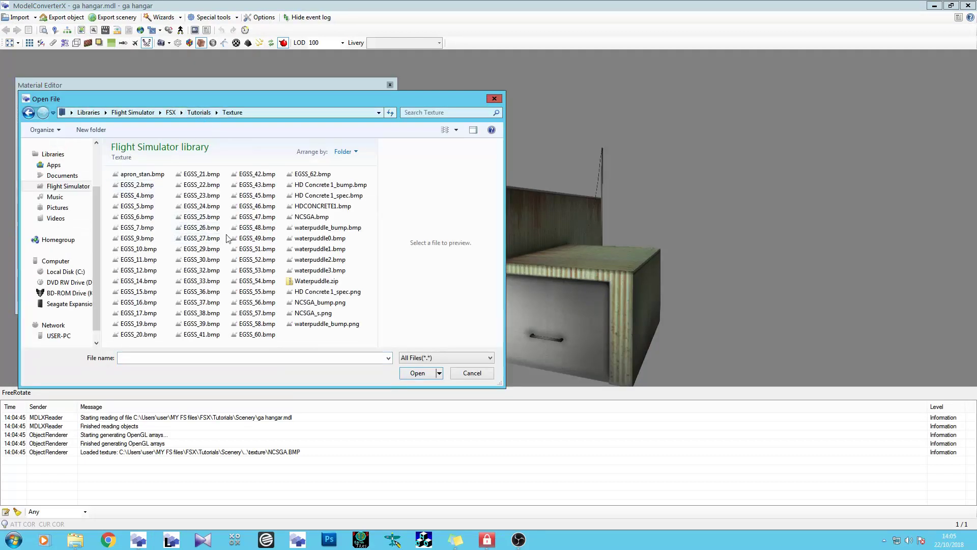
left_click(304, 216)
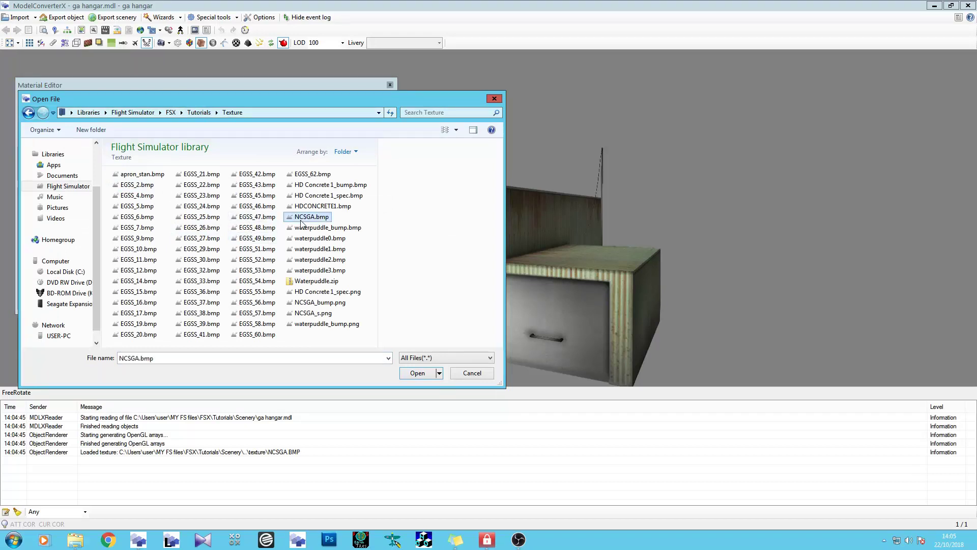
left_click(310, 313)
left_click(417, 374)
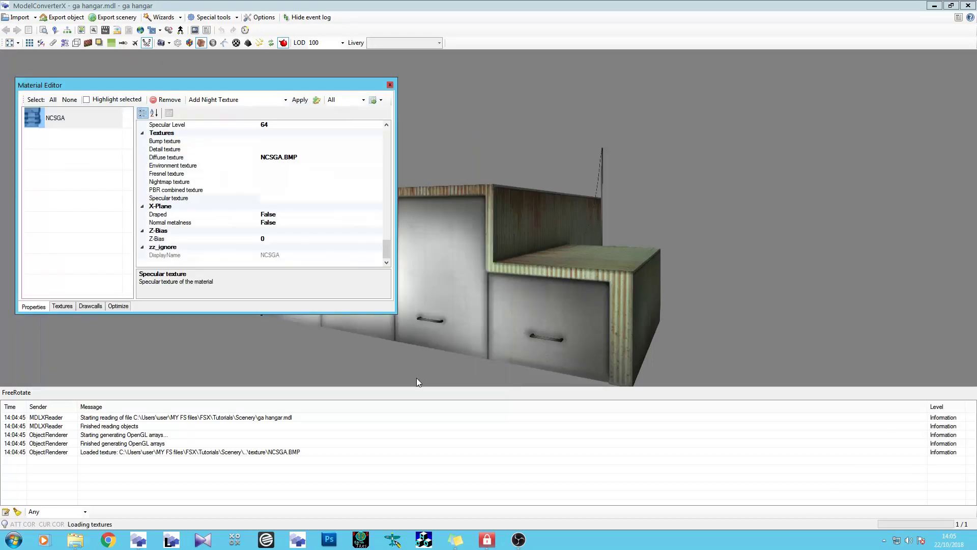
Step: Set the NCSGA material's Specular Map Power Scale to 64
left_click_drag(479, 259, 444, 270)
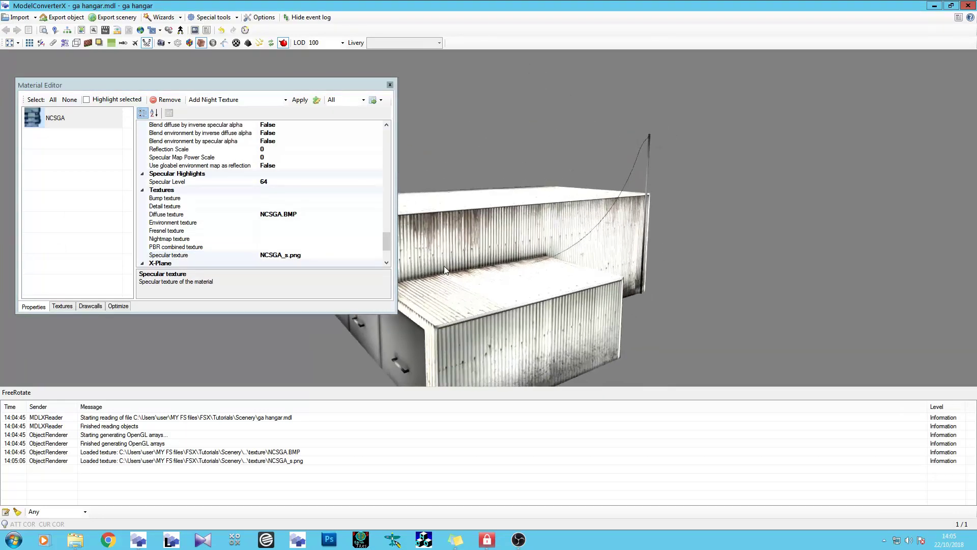
left_click(282, 158)
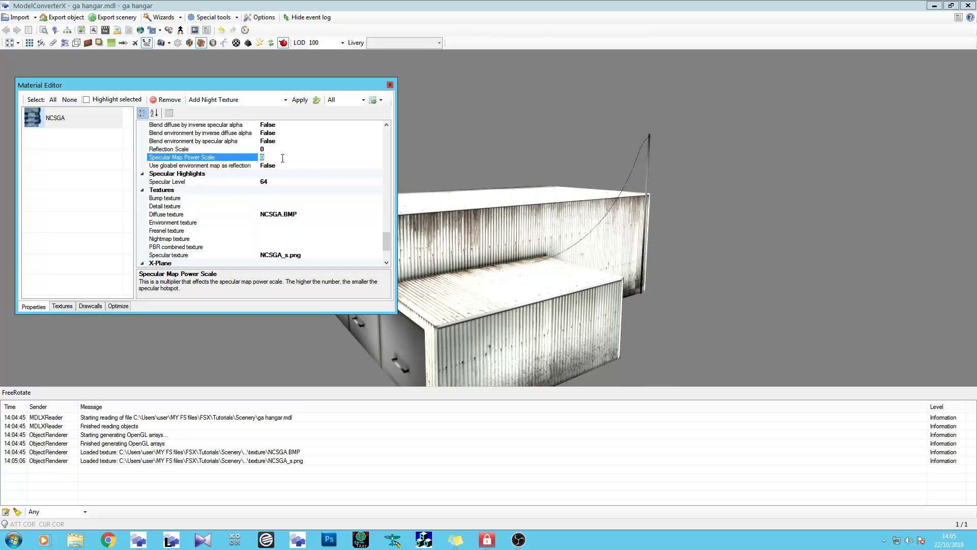
type("64")
key("Return")
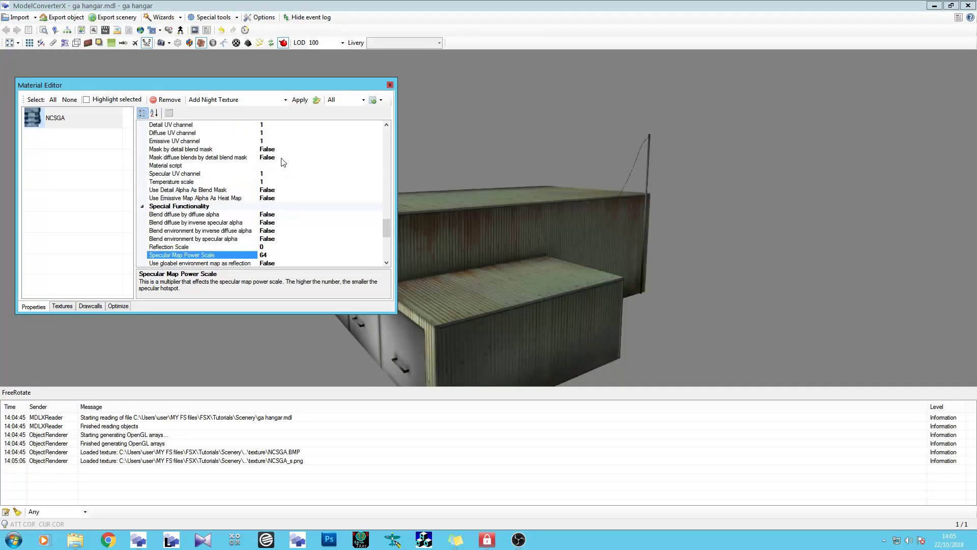
left_click_drag(490, 238, 367, 256)
scroll(474, 267, "up", 3)
left_click_drag(475, 269, 508, 263)
scroll(625, 243, "down", 3)
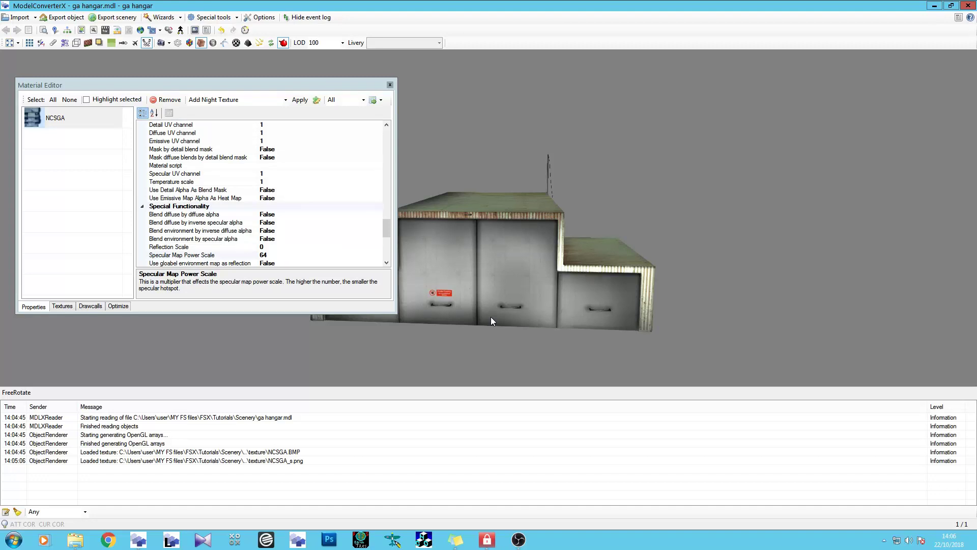
left_click_drag(491, 316, 471, 283)
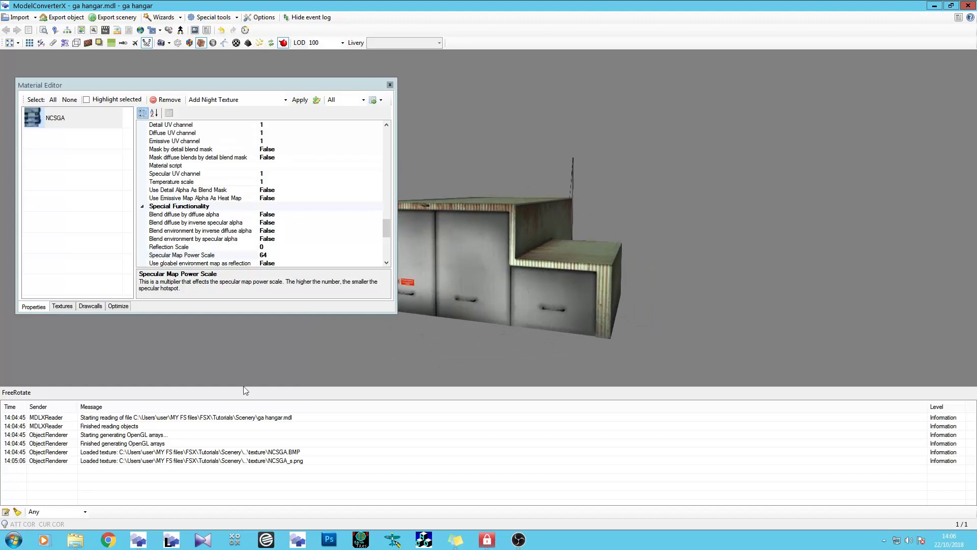
Step: Switch to NormalMap-Online in Chrome and load NCSGA.png from the ga hangar documents folder as the height map
left_click(109, 541)
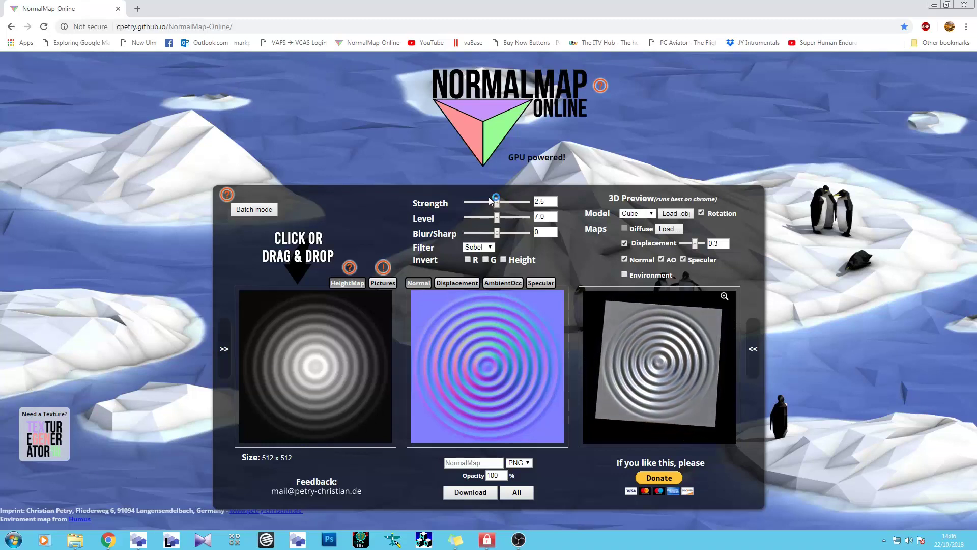
left_click(464, 494)
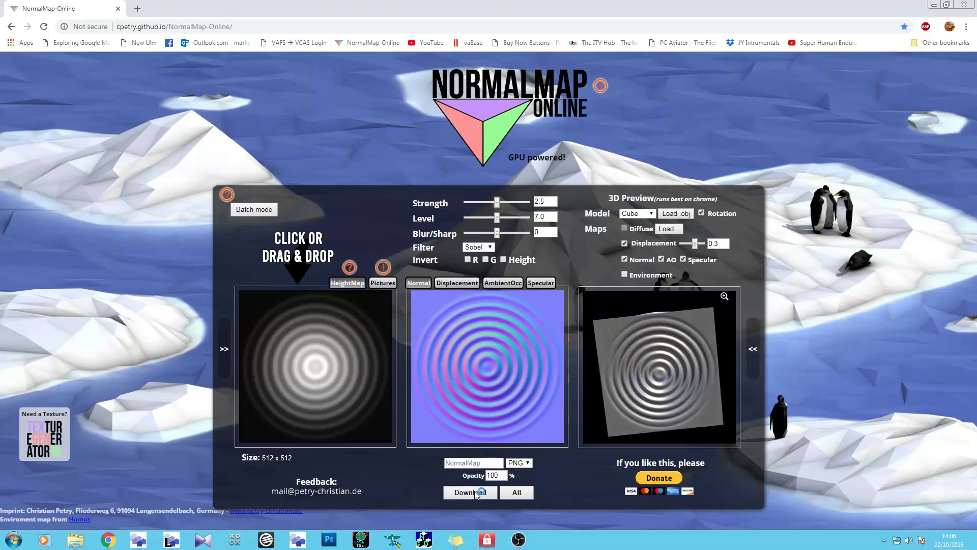
left_click(75, 539)
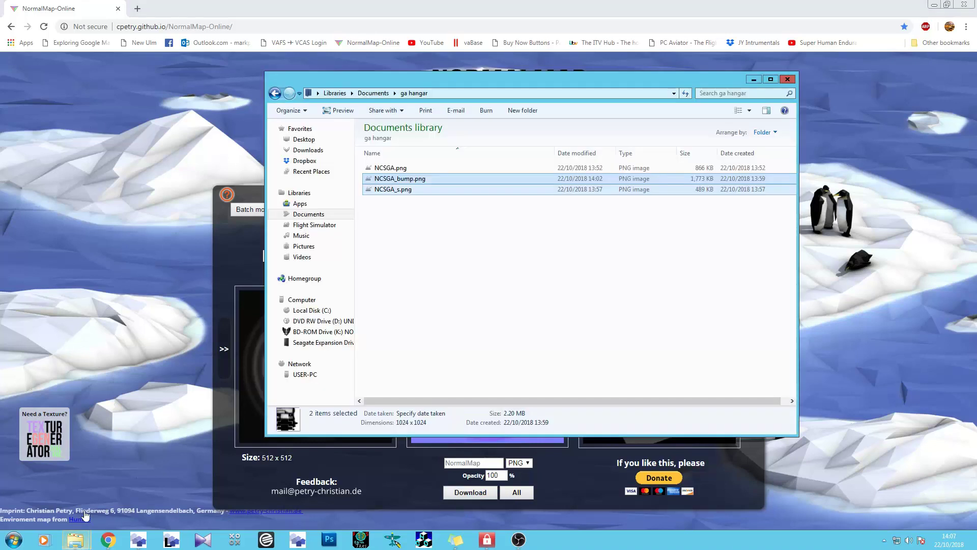
left_click(407, 169)
left_click_drag(439, 81, 641, 87)
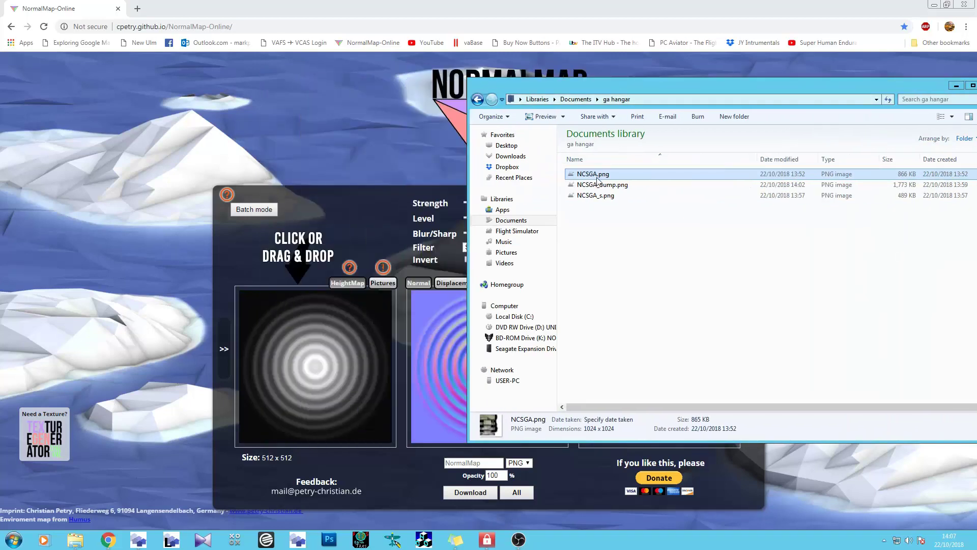
left_click_drag(344, 370, 338, 371)
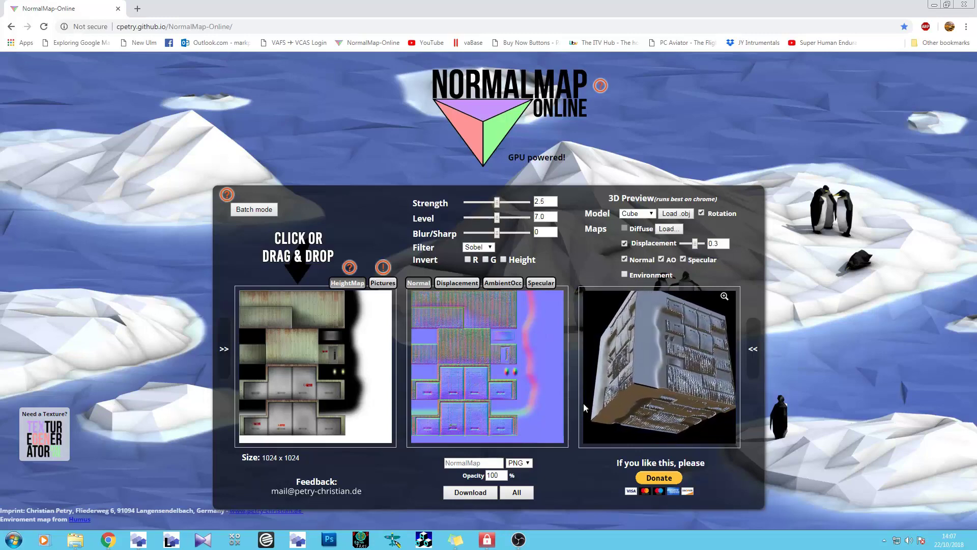
Step: Review the displacement, ambient occlusion and specular maps, and set the specular map's Range to 0.56
left_click(462, 283)
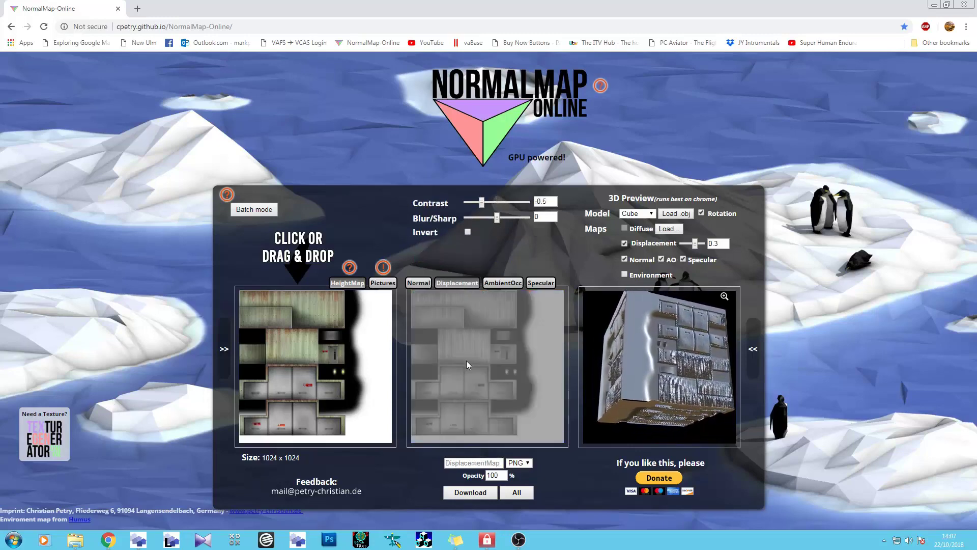
left_click(503, 283)
left_click(550, 284)
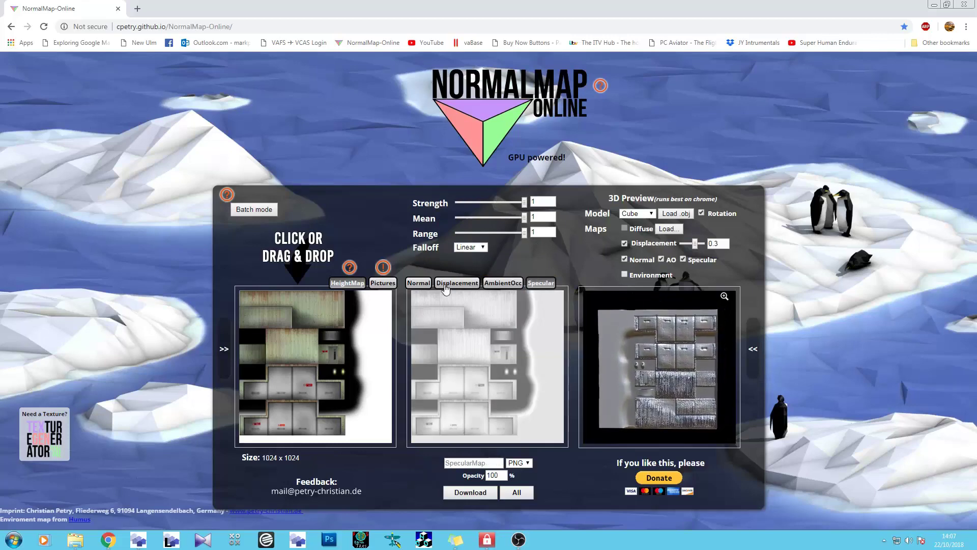
left_click_drag(525, 202, 494, 237)
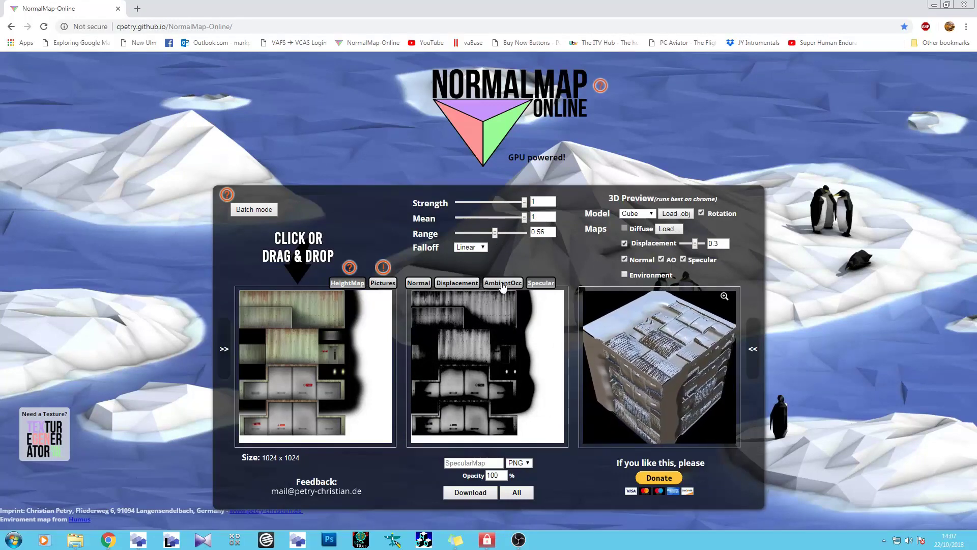
Step: Set the normal map's Strength to 0.61, Level to 8.4 and Blur/Sharp to 8, and turn off Displacement and AO in the 3D preview
left_click(424, 284)
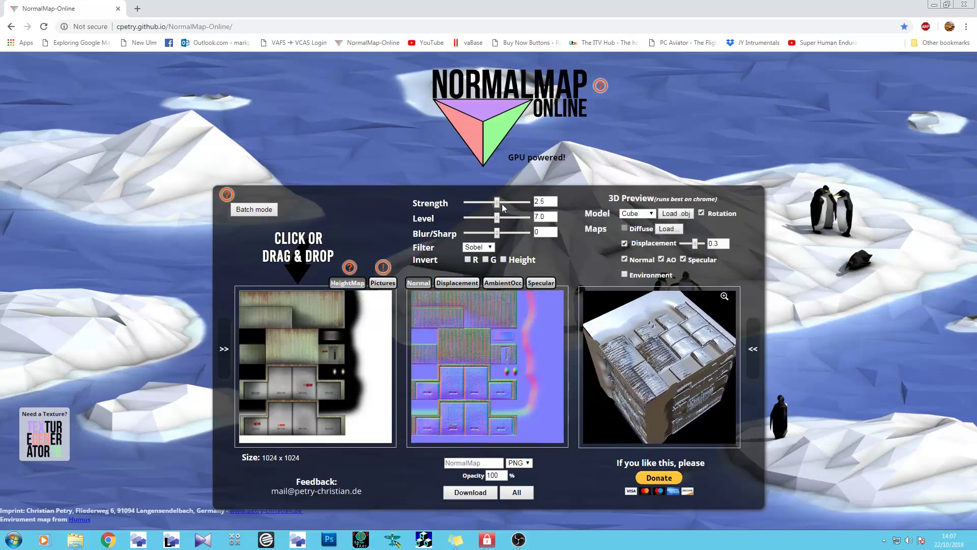
mouse_move(497, 202)
left_mouse_down()
mouse_move(473, 203)
mouse_move(517, 220)
mouse_move(505, 233)
left_mouse_up()
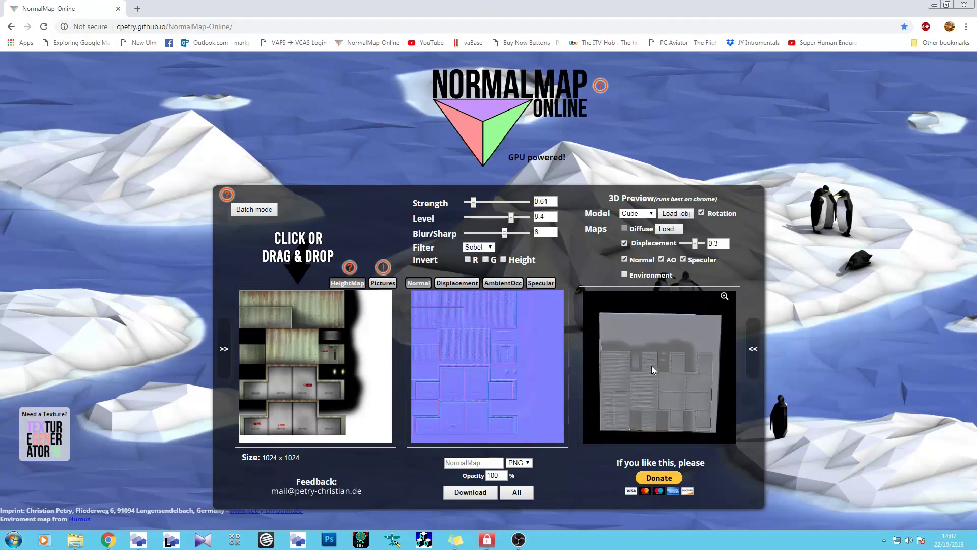
scroll(643, 368, "up", 5)
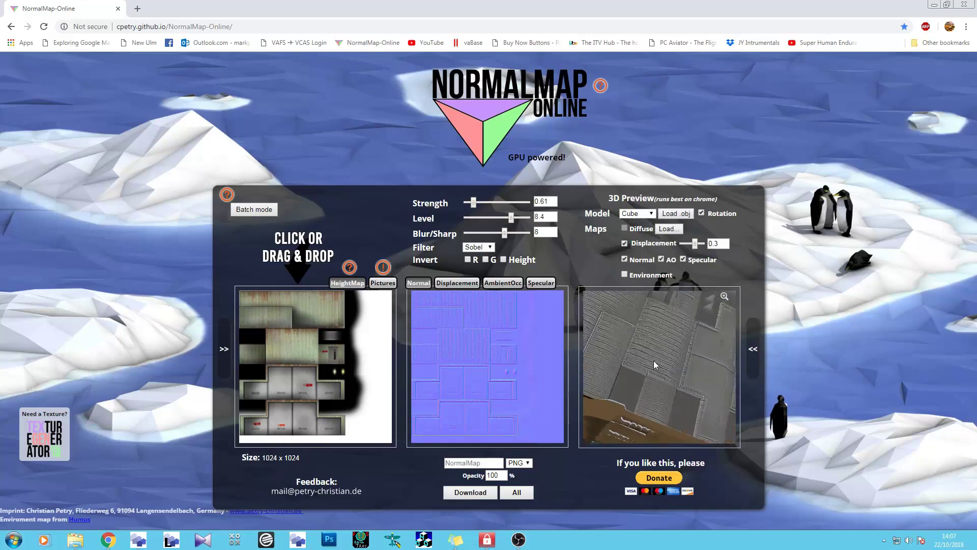
left_click(660, 259)
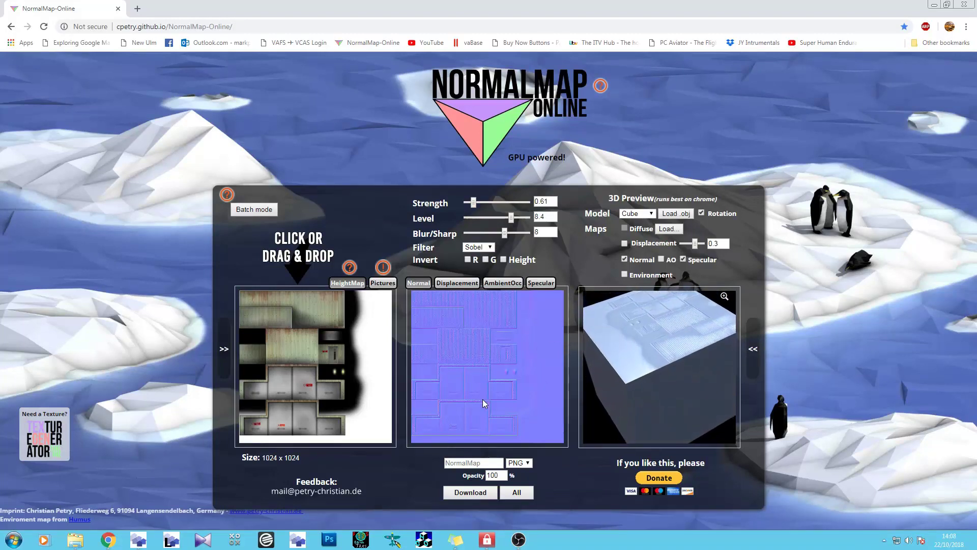
Step: Download the normal map as a PNG and switch back to ModelConverterX
left_click(470, 492)
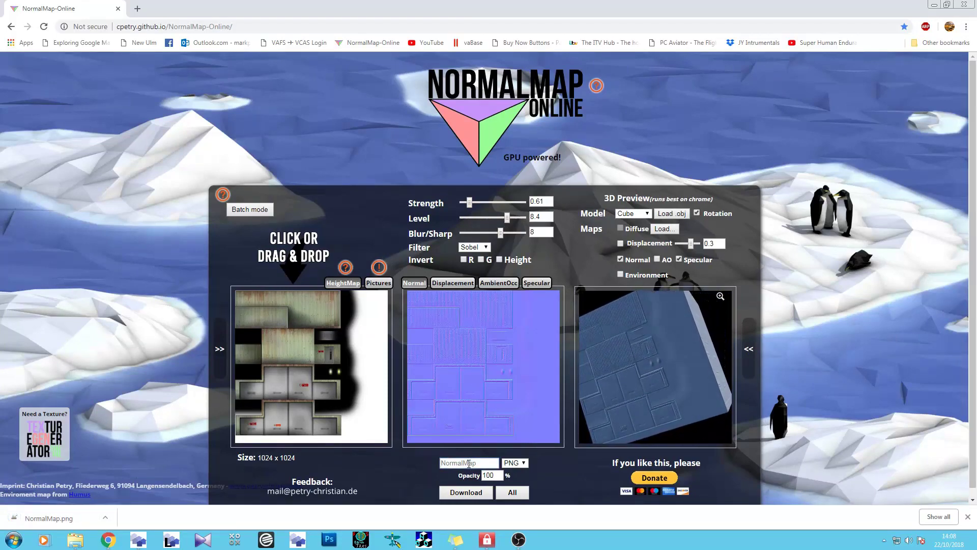
left_click(960, 6)
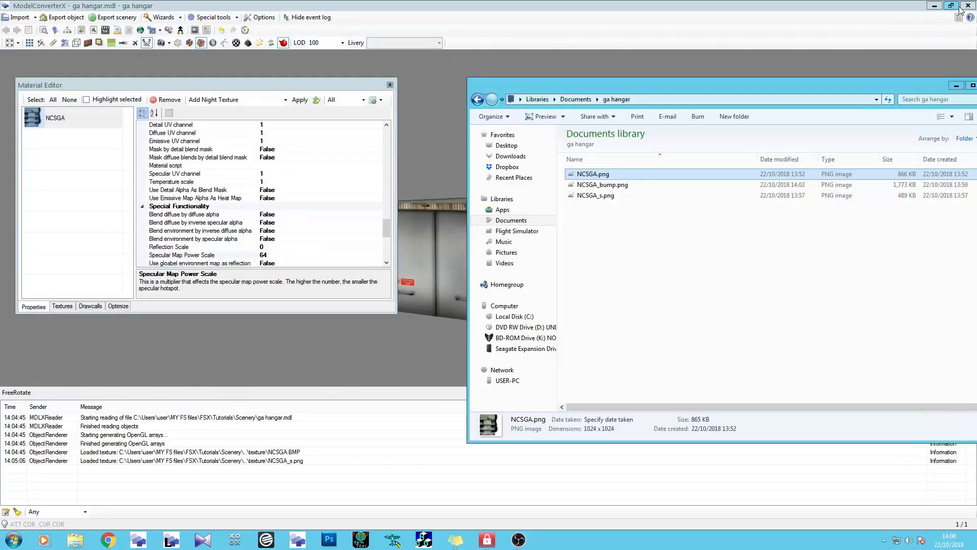
left_click(599, 187)
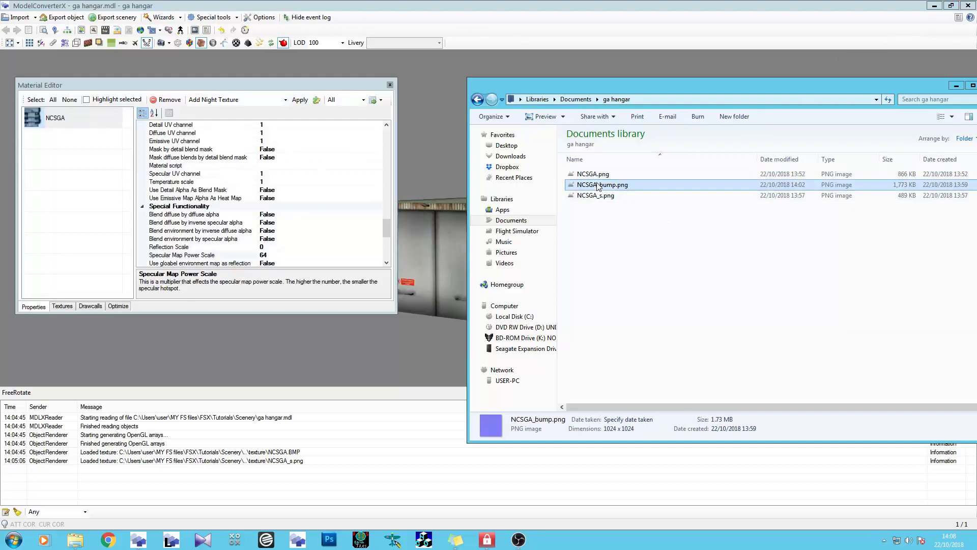
left_click(283, 90)
Step: Assign NCSGA_bump.png from the Tutorials Texture folder as the bump texture of the NCSGA material
left_click_drag(404, 275, 309, 198)
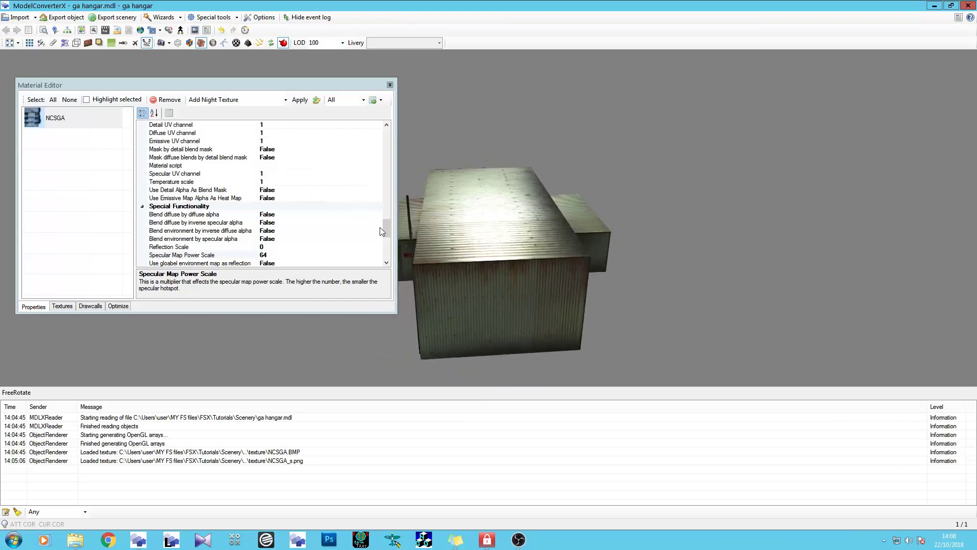
left_click_drag(386, 228, 389, 249)
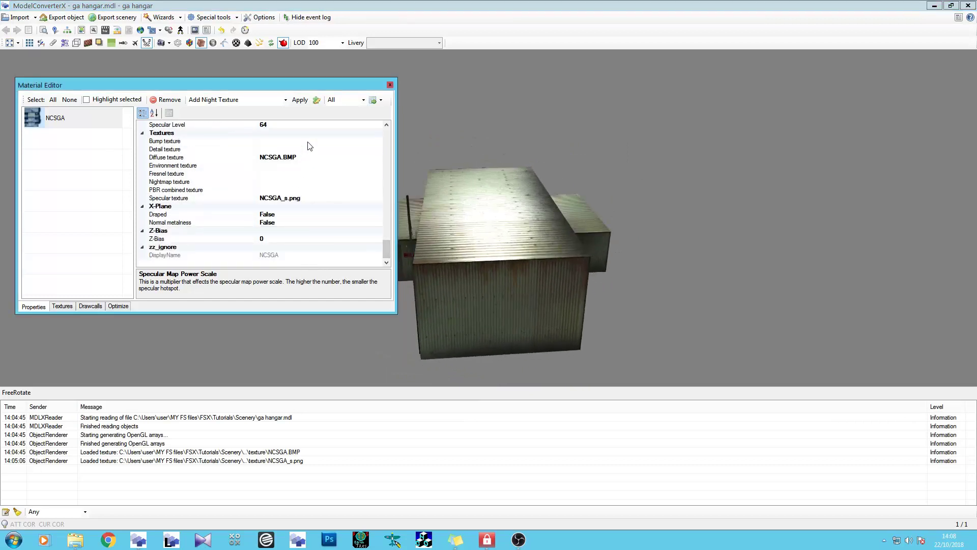
left_click(284, 141)
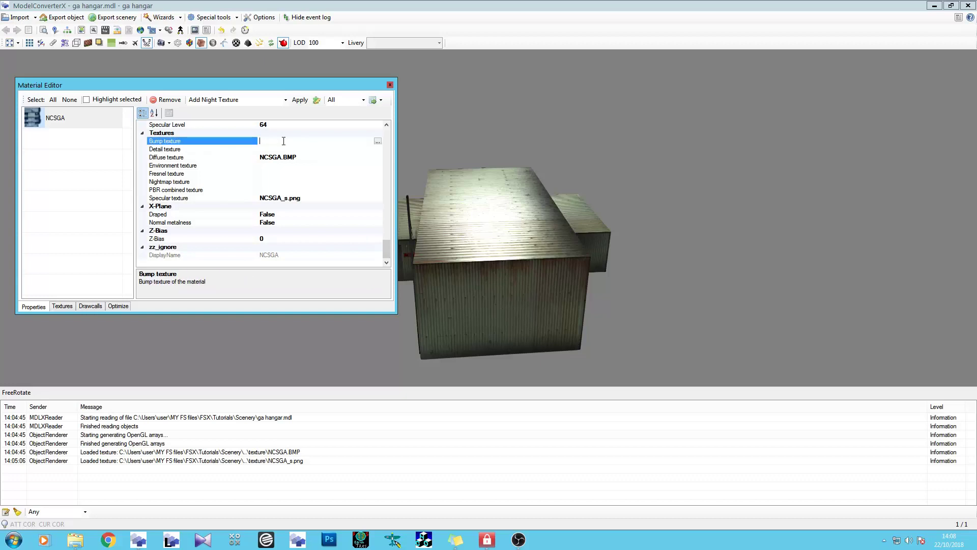
left_click(378, 143)
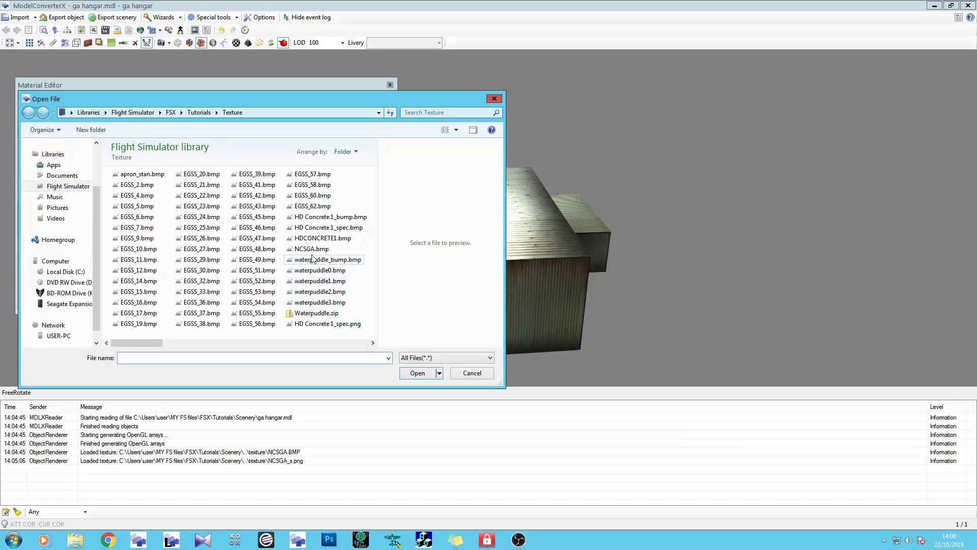
left_click_drag(156, 350, 254, 356)
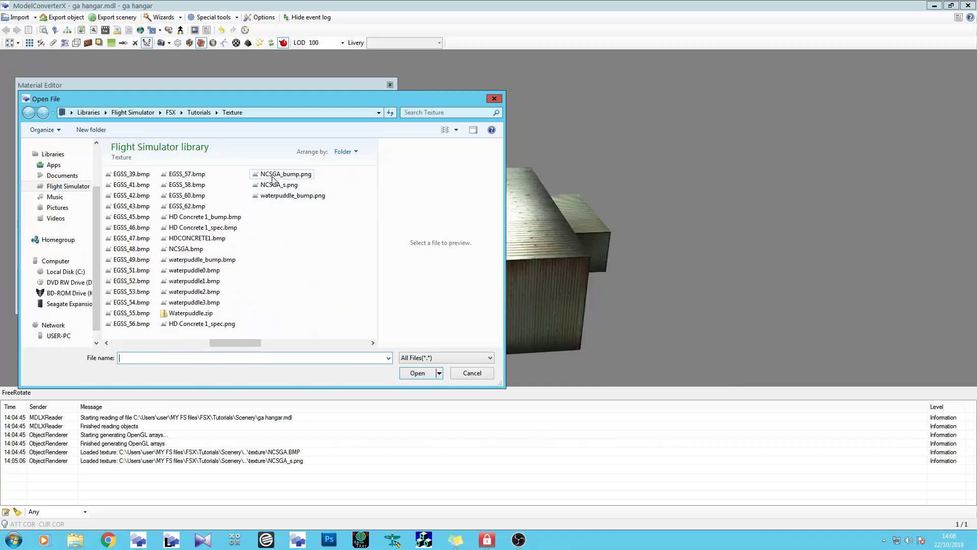
left_click(417, 373)
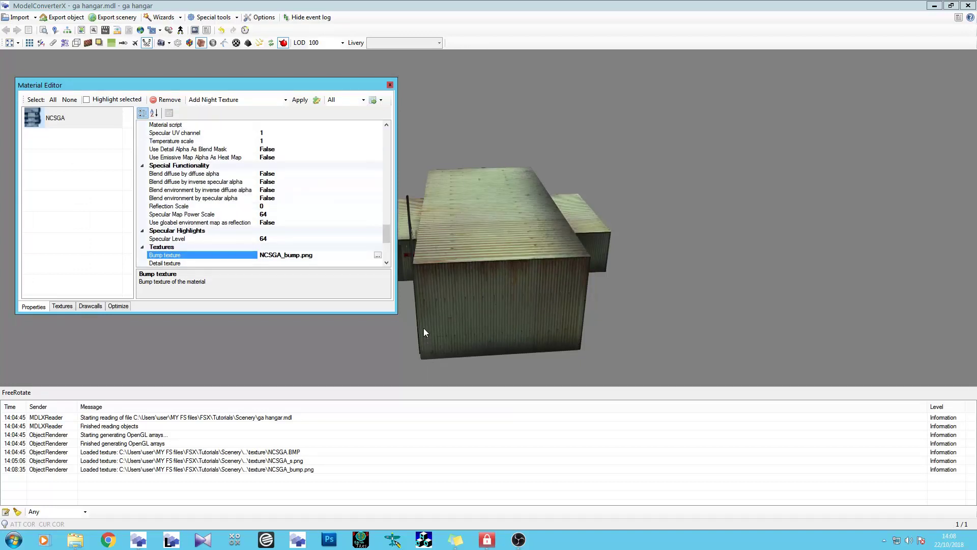
Step: Set the NCSGA material's Bump scale to 1
left_click_drag(476, 268, 656, 248)
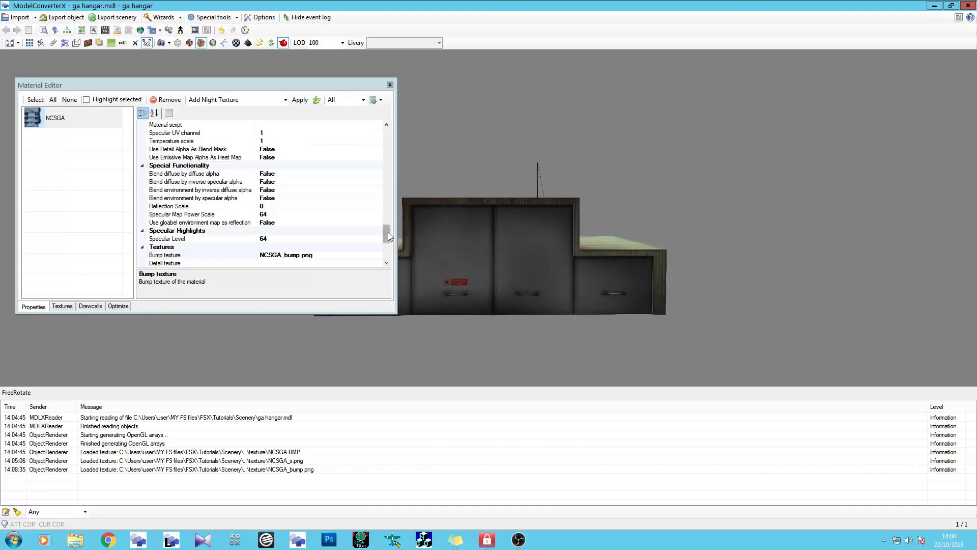
left_click_drag(388, 233, 405, 202)
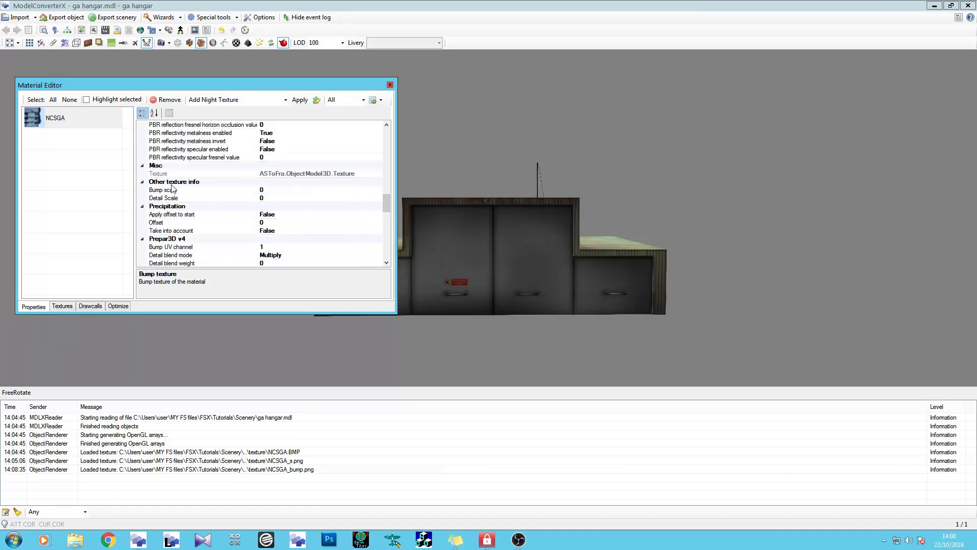
left_click(280, 189)
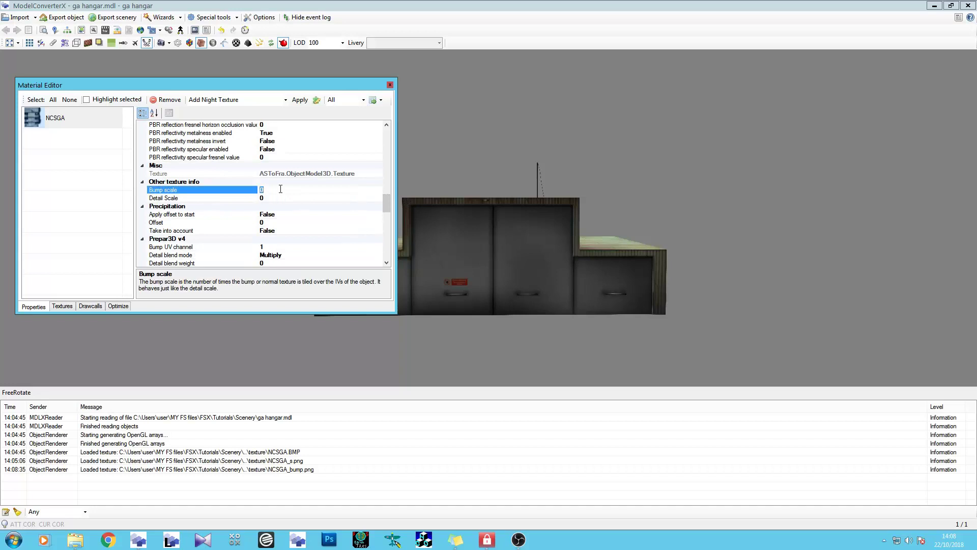
type("1")
key("Return")
scroll(281, 192, "up", 3)
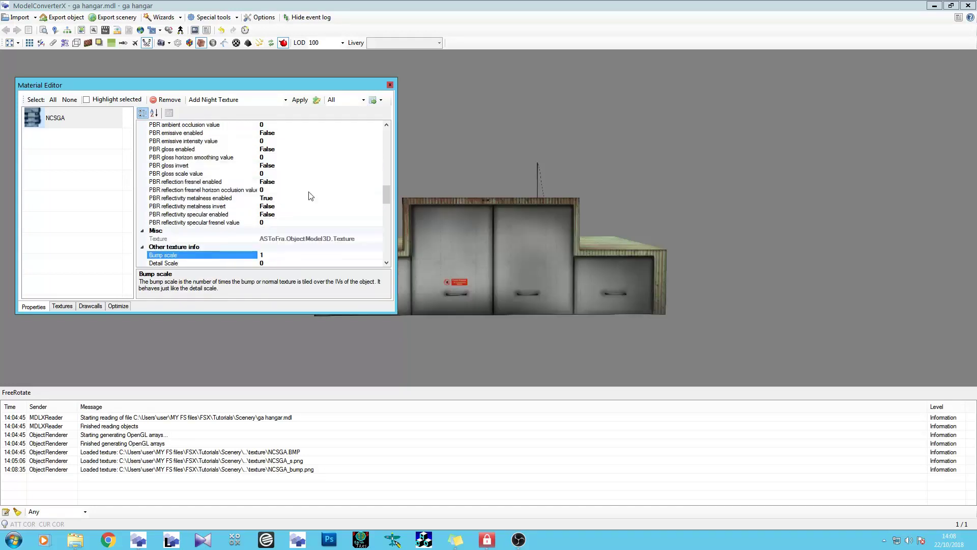
Step: Examine the bump and specular effects on the hangar's roof, doors and side walls from several angles
left_click_drag(509, 223, 581, 293)
scroll(572, 301, "up", 10)
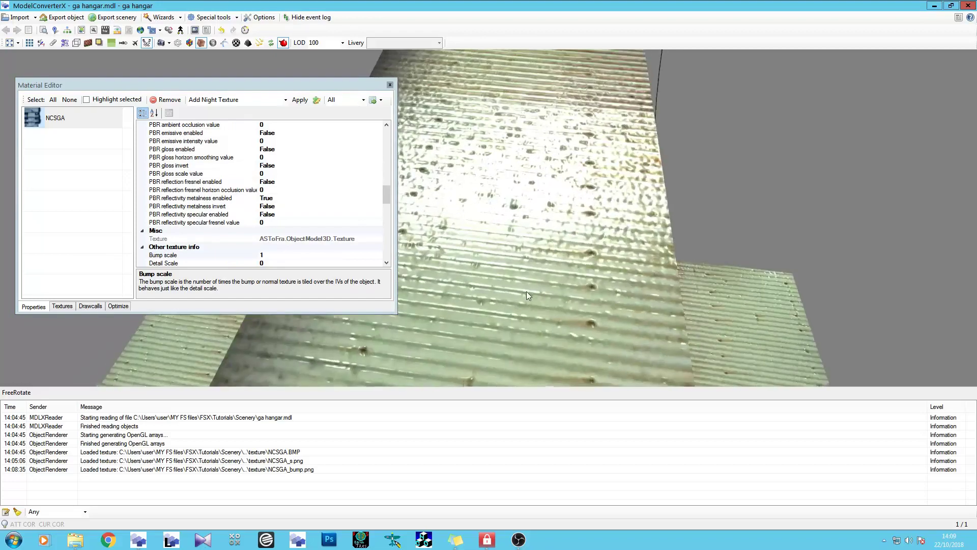
scroll(526, 295, "down", 3)
left_click_drag(531, 273, 543, 207)
scroll(543, 207, "down", 5)
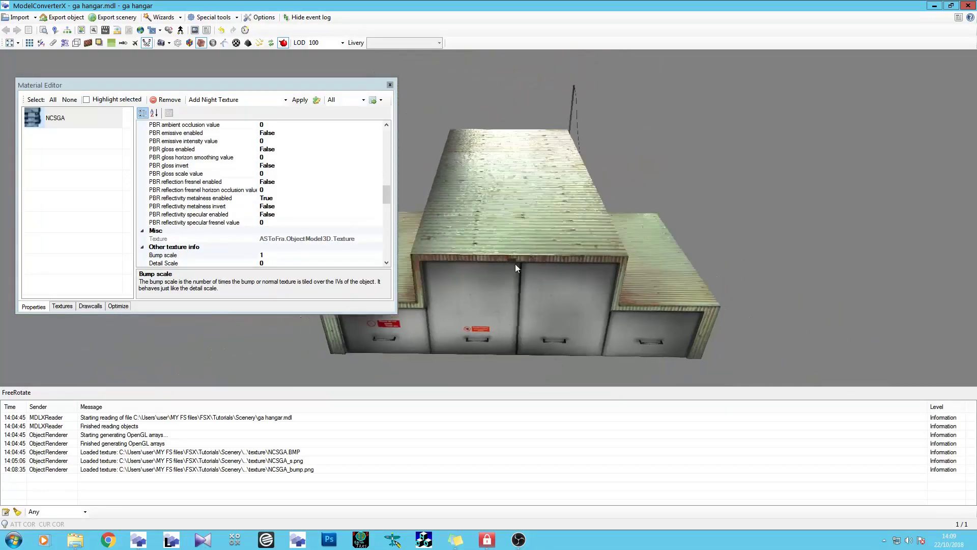
left_click_drag(518, 262, 567, 263)
scroll(514, 253, "up", 8)
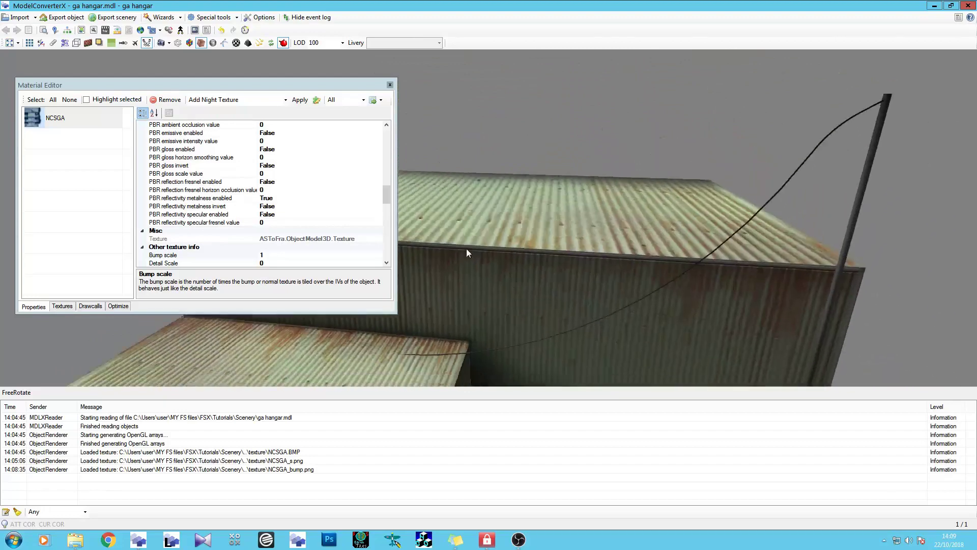
scroll(462, 239, "down", 8)
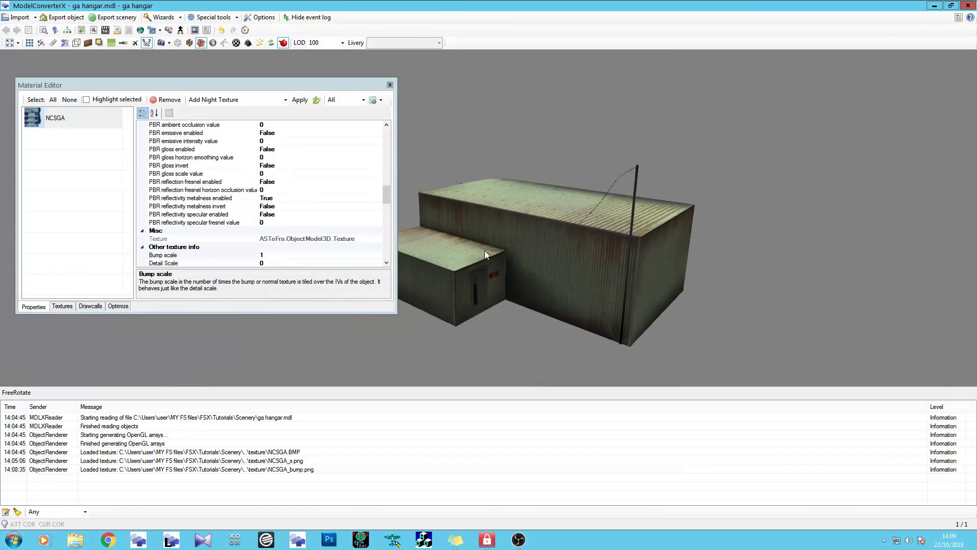
left_click_drag(484, 250, 591, 249)
Step: Save the material's textures in DXTBMP format and export the model over ga hangar.mdl as an FSX MDL object
left_click(63, 306)
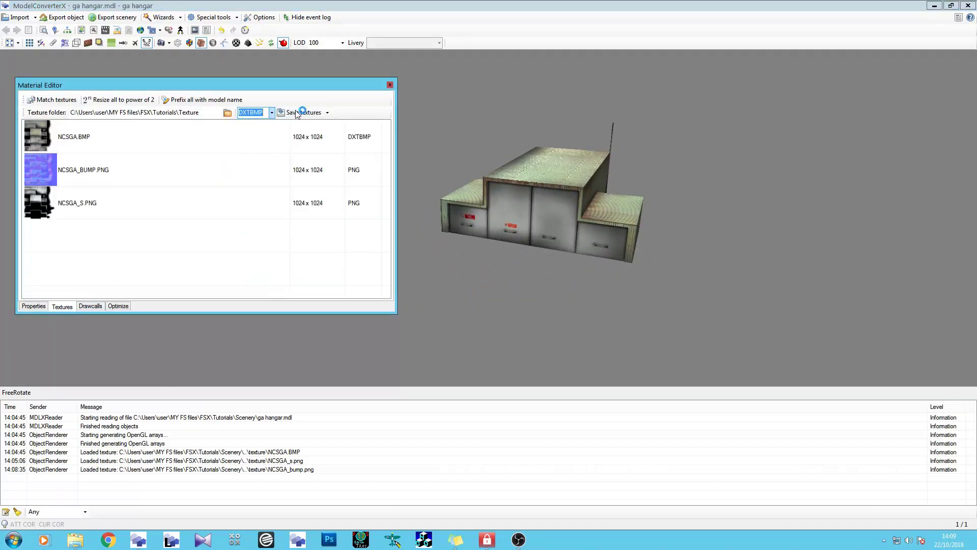
left_click(389, 85)
left_click(64, 18)
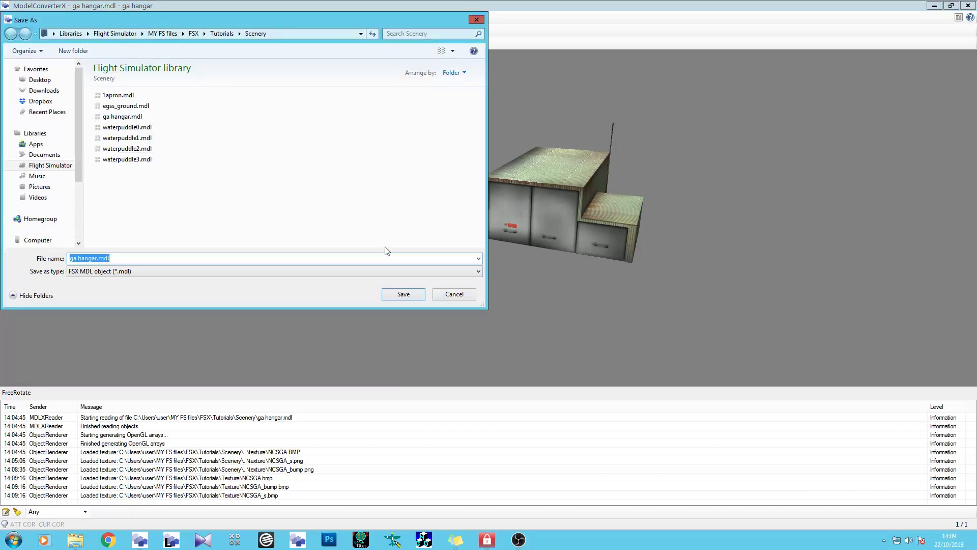
left_click(395, 296)
left_click(506, 272)
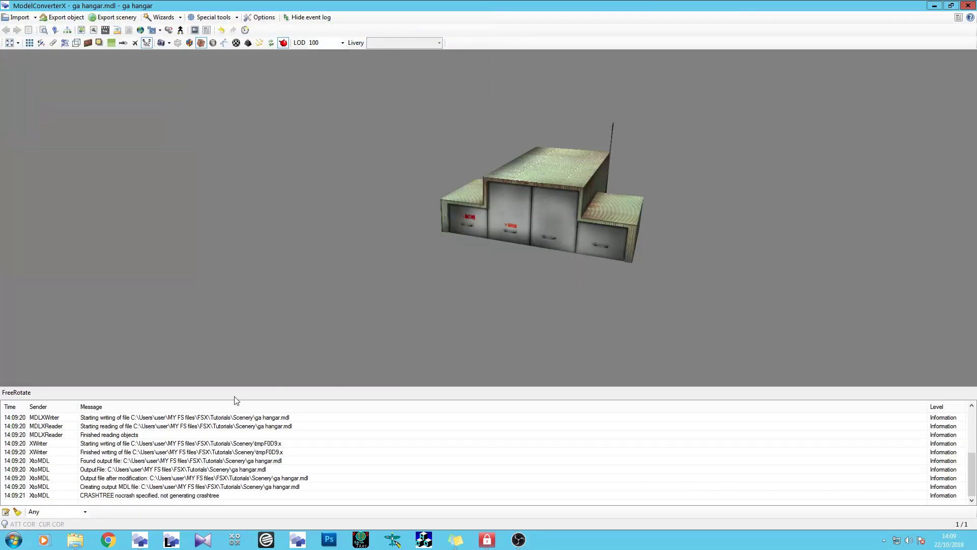
Step: Reload ga hangar.mdl from the Tutorials Scenery folder into ModelConverterX and inspect the textured roof up close
left_click(80, 544)
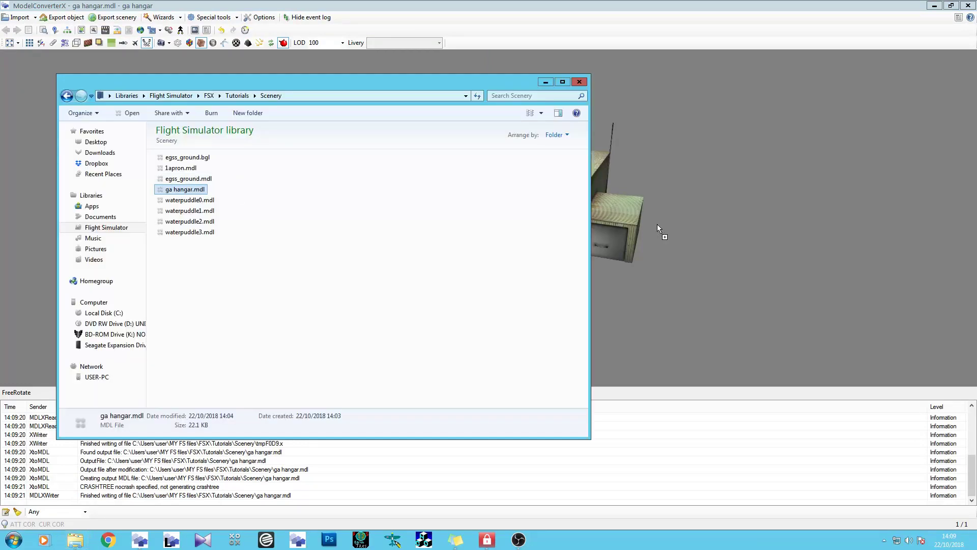
left_click_drag(657, 224, 482, 291)
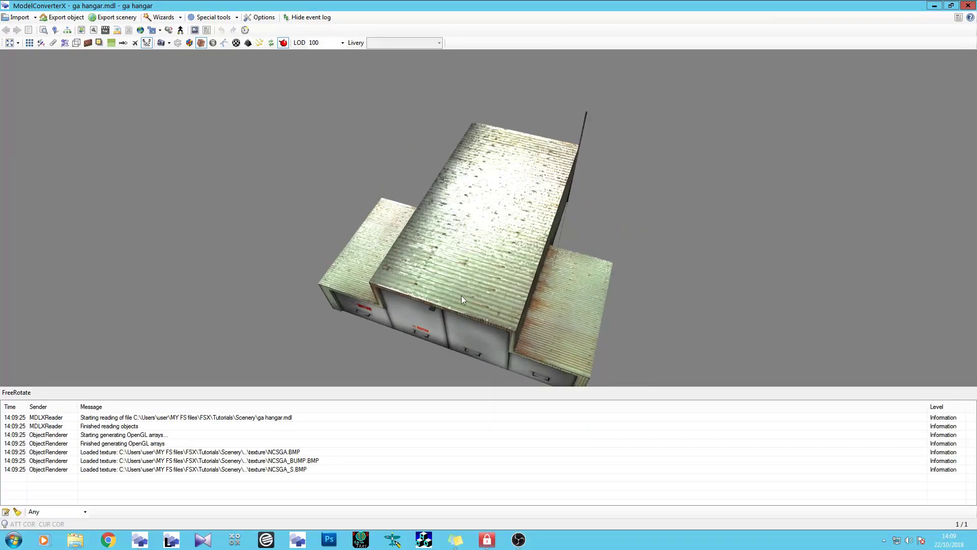
scroll(460, 303, "up", 6)
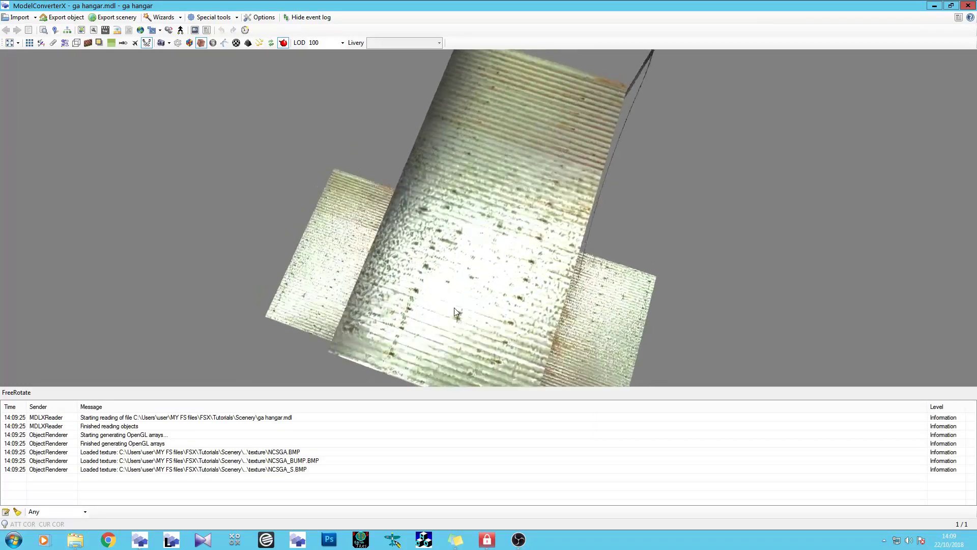
Step: Convert the NCSGA_BUMP.BMP texture from a normal map to an FS normal map and check its effect on the hangar
left_click_drag(454, 307, 437, 237)
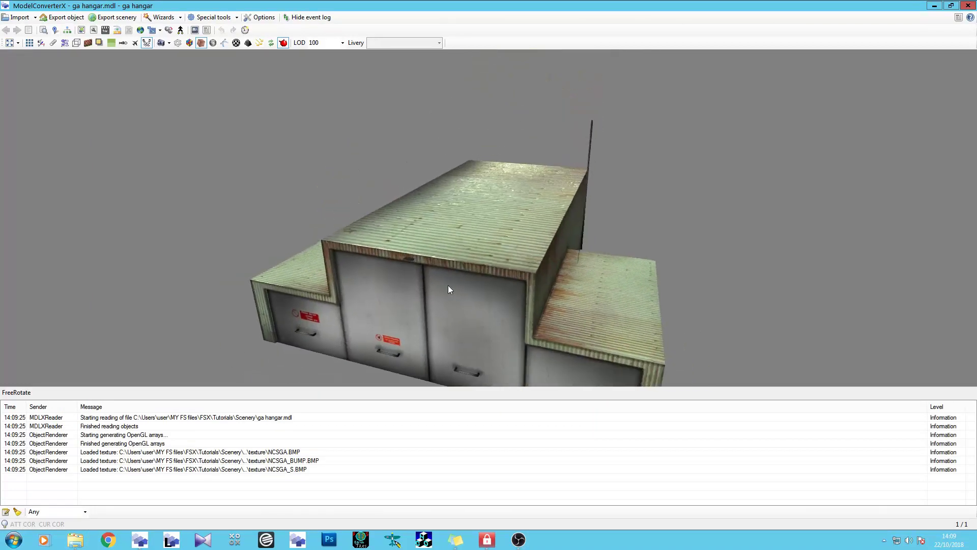
left_click_drag(447, 288, 354, 140)
left_click_drag(326, 77, 439, 197)
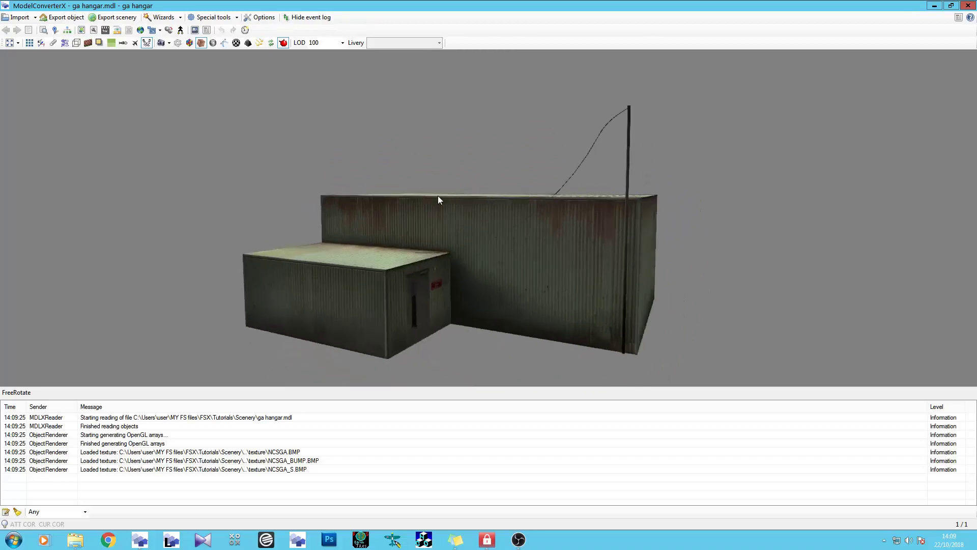
left_click(82, 31)
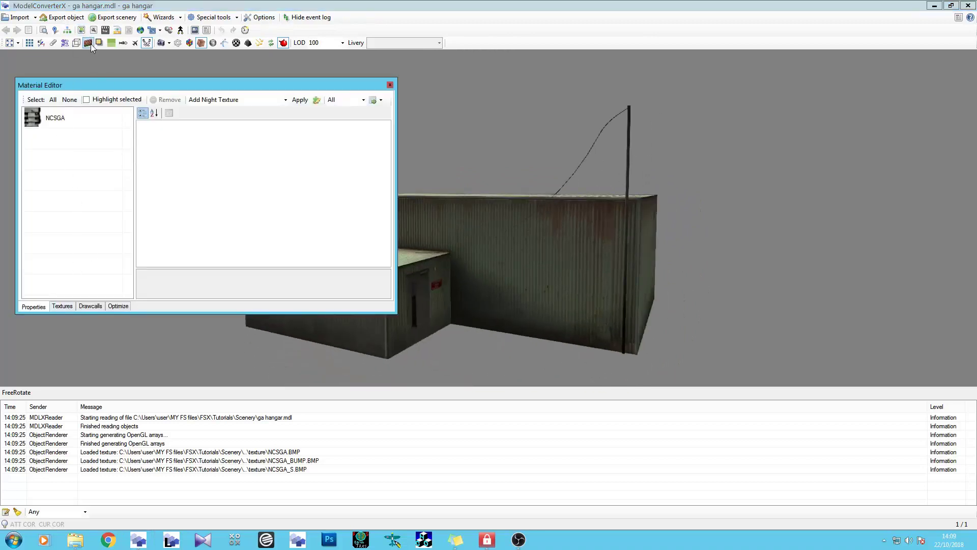
left_click(64, 306)
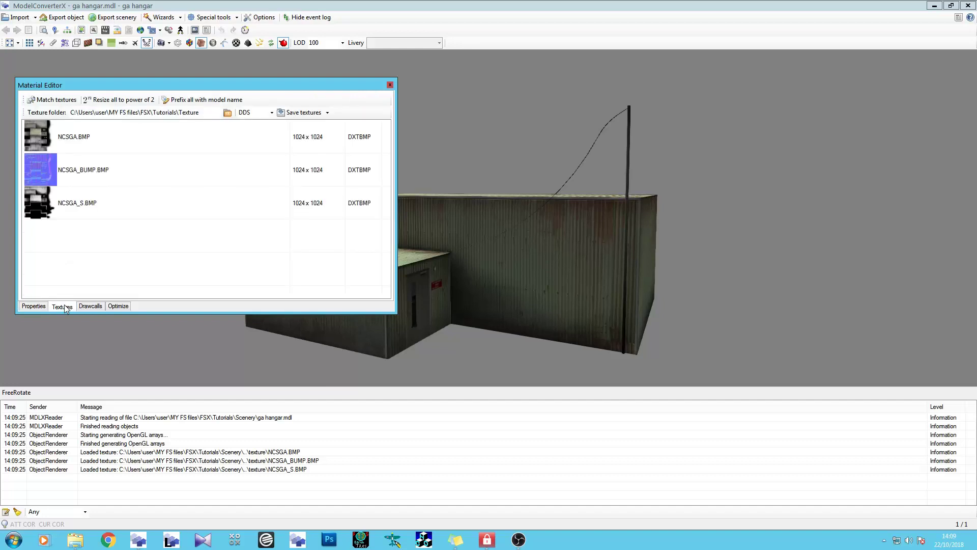
right_click(142, 179)
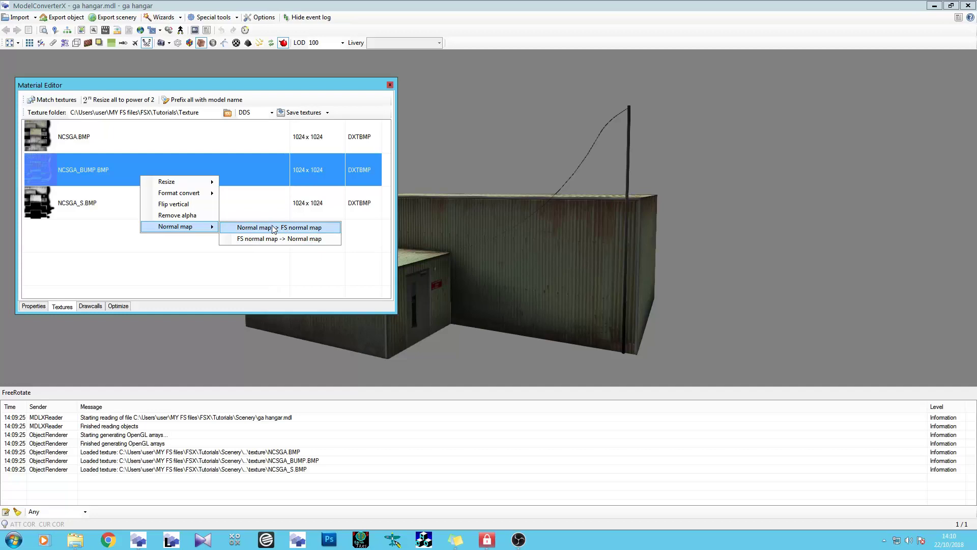
left_click(275, 228)
left_click_drag(415, 263, 420, 229)
scroll(576, 237, "down", 5)
scroll(544, 238, "up", 5)
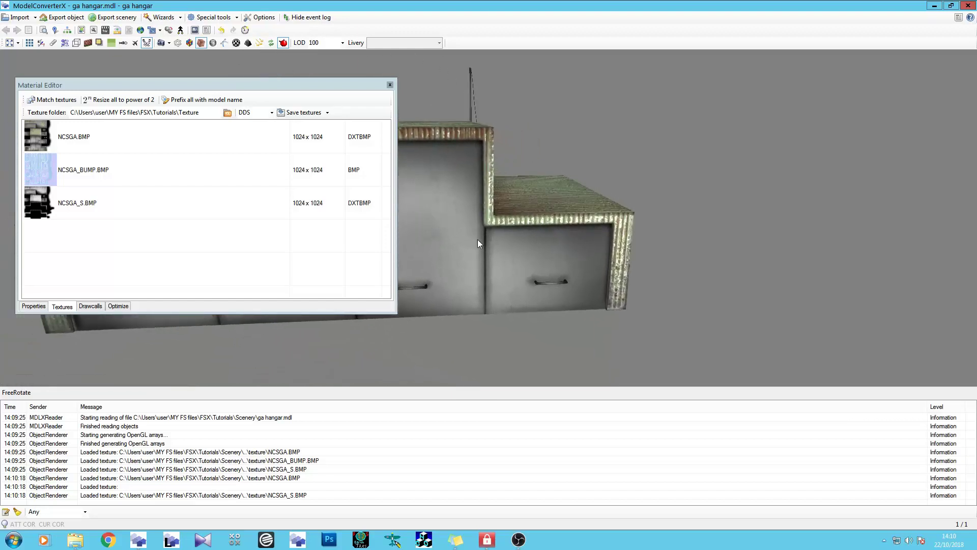
left_click_drag(478, 240, 507, 274)
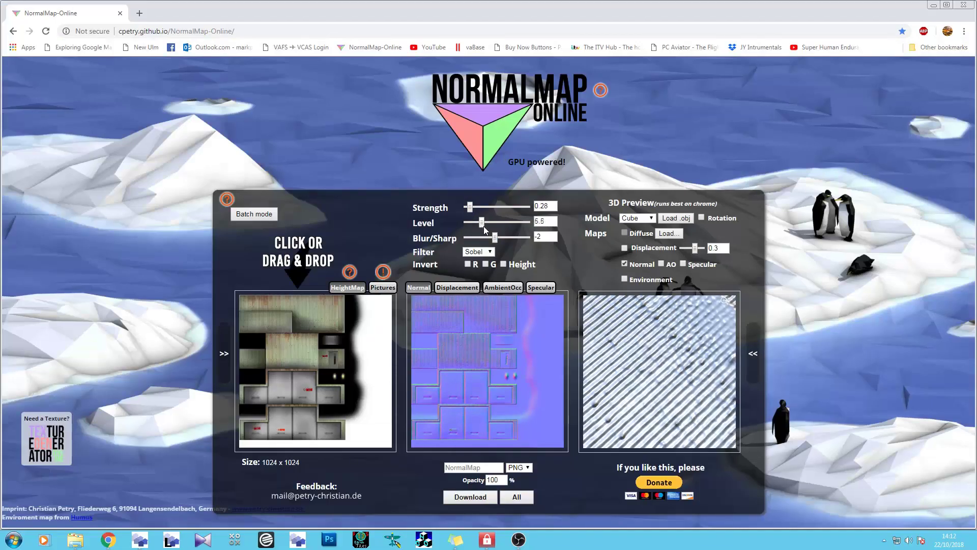
Step: Switch to NormalMap-Online, tune the hangar's normal map to Strength 0.45 and Level 7, and select NCSGA_bump.png in the ga hangar folder
left_click_drag(484, 222, 467, 207)
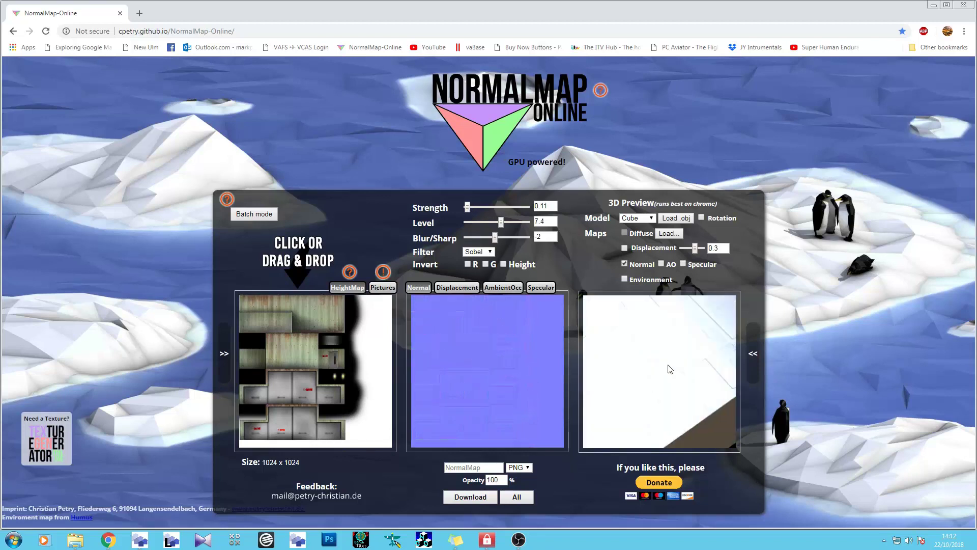
left_click_drag(669, 370, 648, 341)
scroll(666, 366, "up", 5)
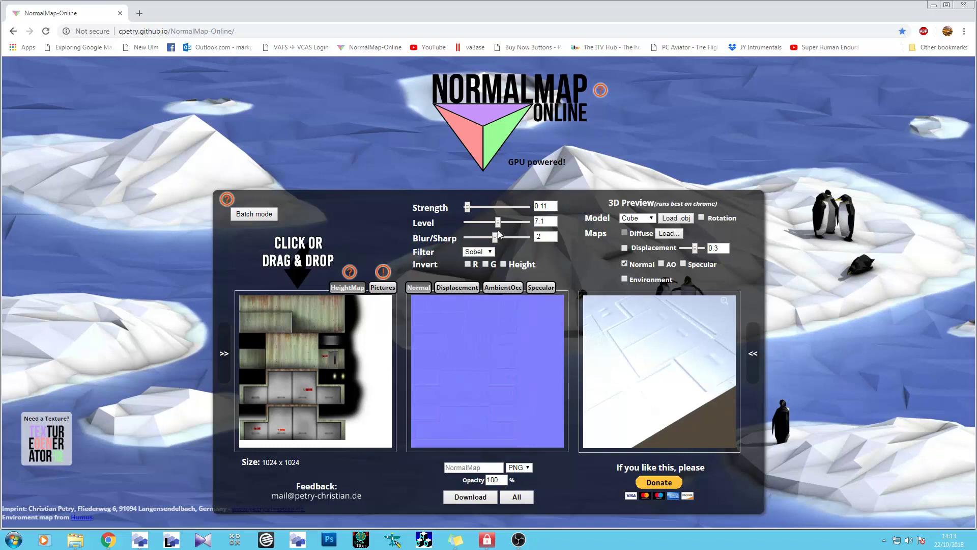
left_click_drag(497, 223, 453, 227)
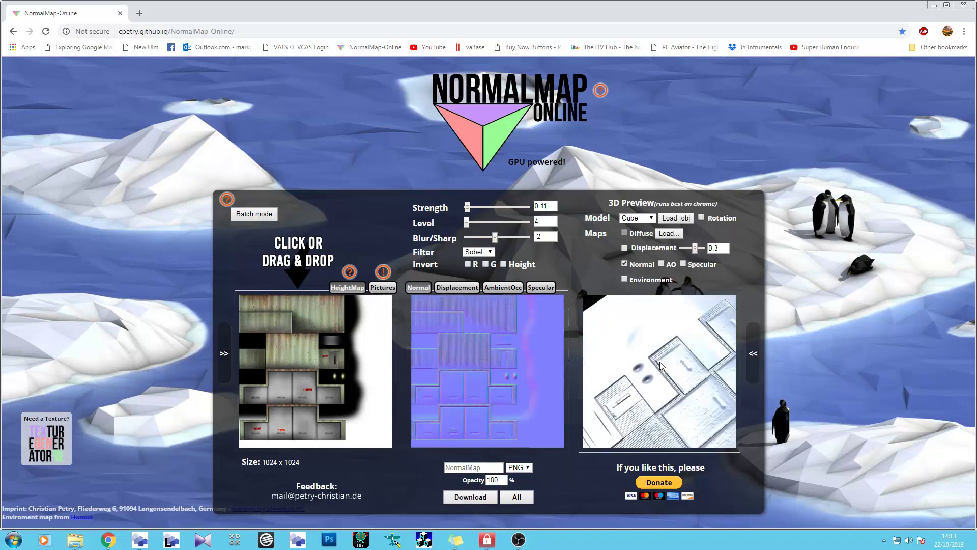
scroll(643, 398, "up", 5)
left_click_drag(643, 398, 647, 382)
mouse_move(466, 222)
left_mouse_down()
mouse_move(498, 224)
mouse_move(472, 208)
left_mouse_up()
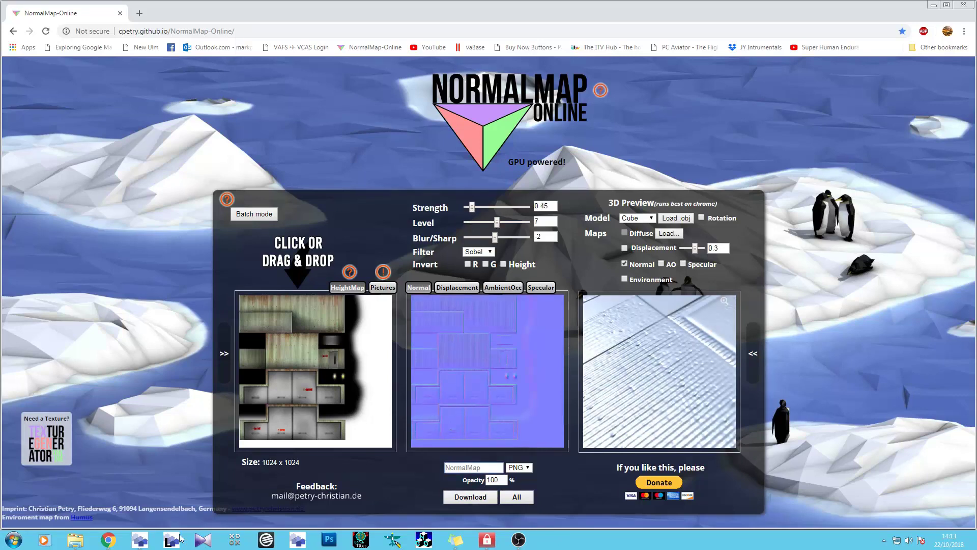
left_click(75, 540)
left_click(610, 185)
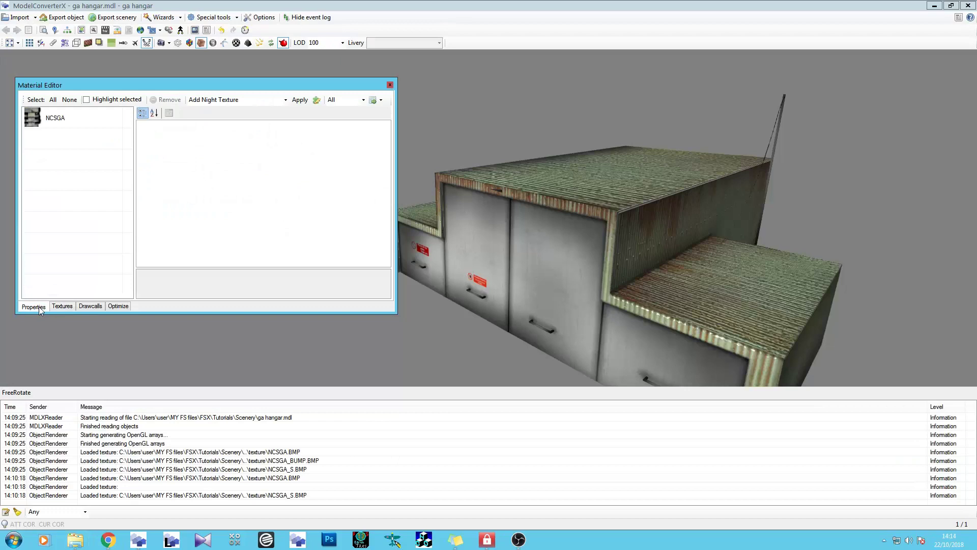
Step: In ModelConverterX, clear the existing bump texture from the NCSGA material
left_click(76, 118)
scroll(377, 158, "down", 10)
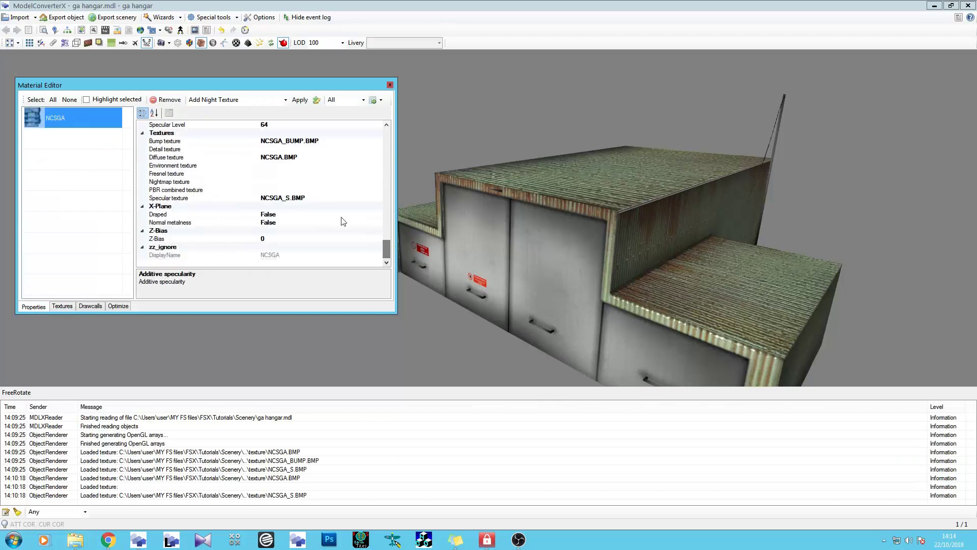
left_click(349, 141)
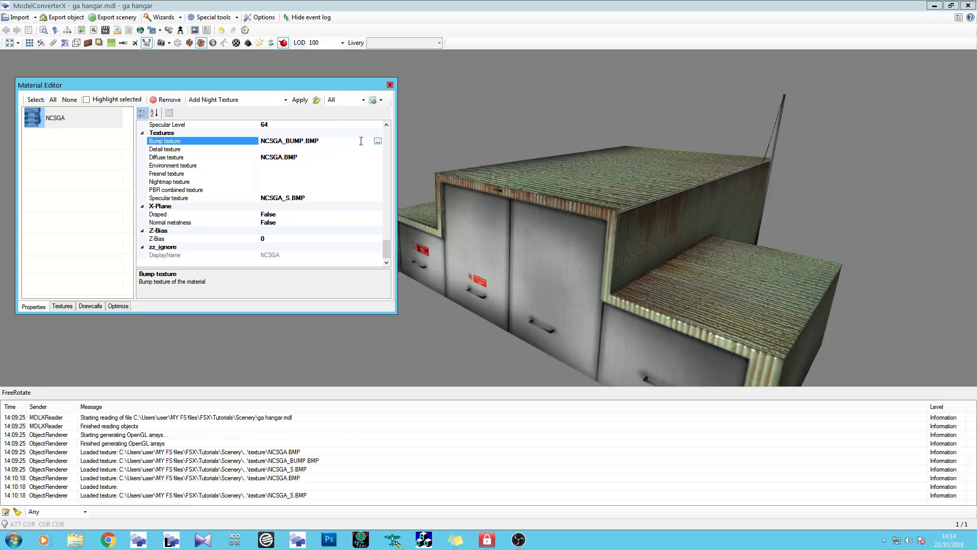
key("Delete")
key("Return")
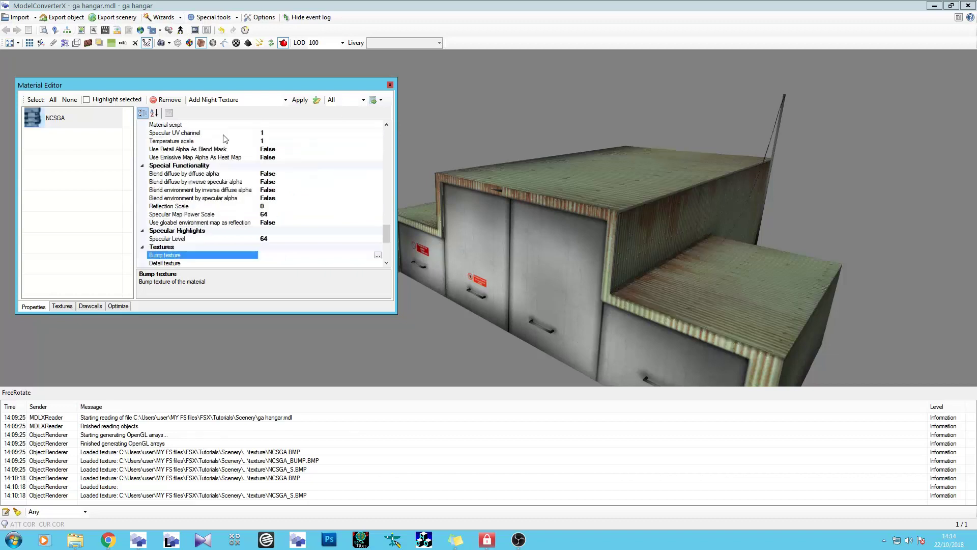
Step: Assign NCSGA_bump.png from the Tutorials Texture folder as the NCSGA material's bump texture
left_click(378, 256)
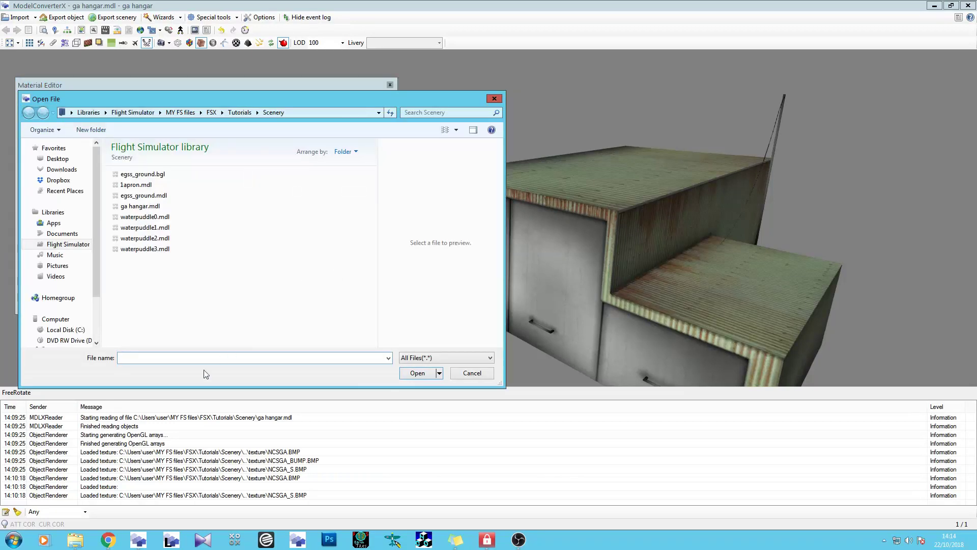
left_click(237, 112)
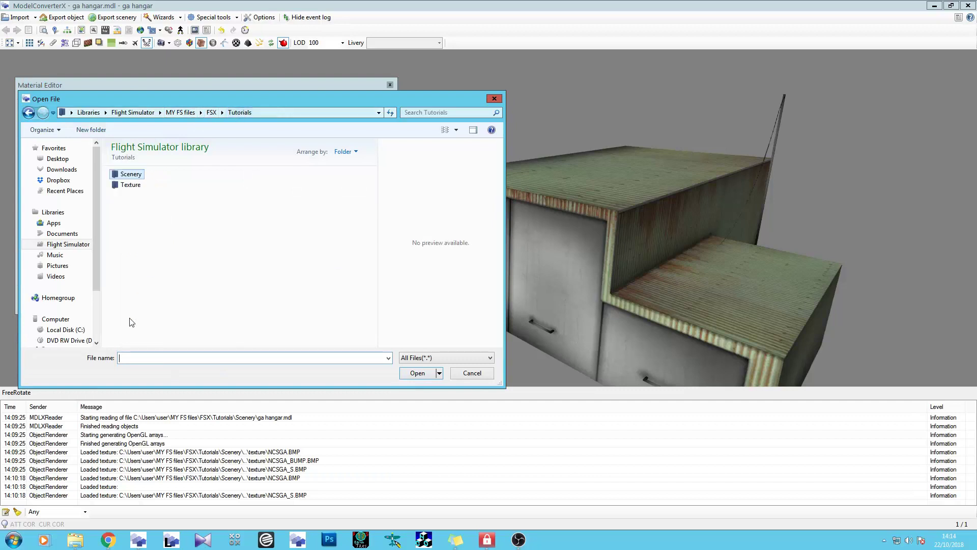
double_click(131, 185)
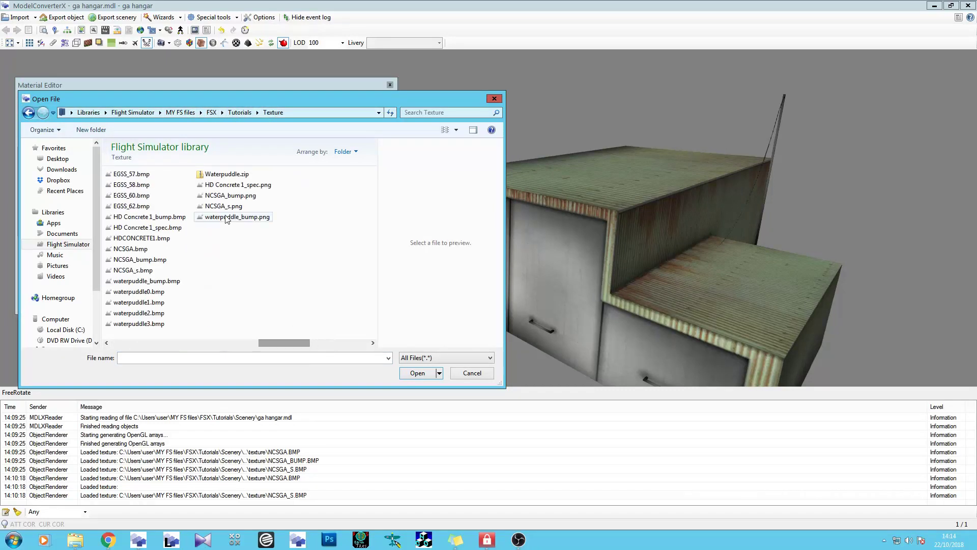
left_click(220, 197)
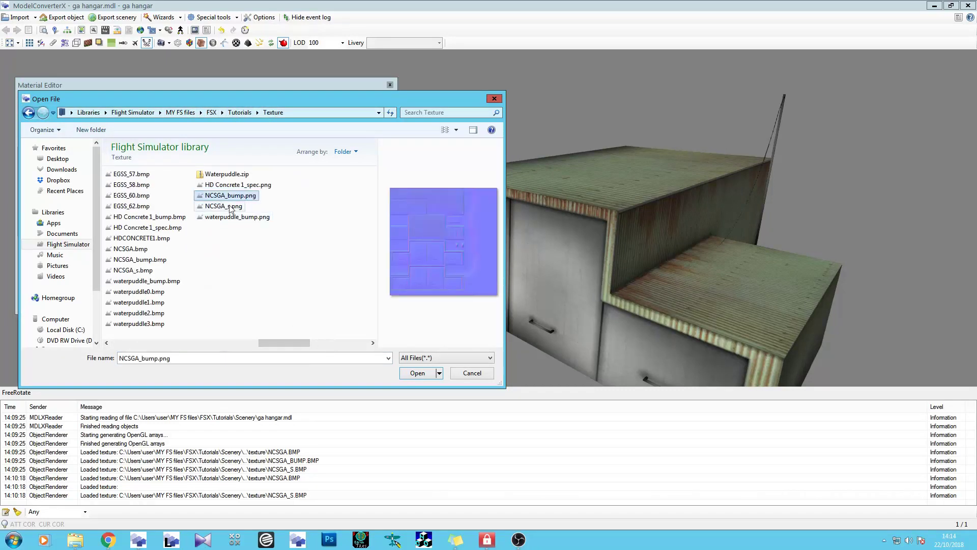
left_click(418, 373)
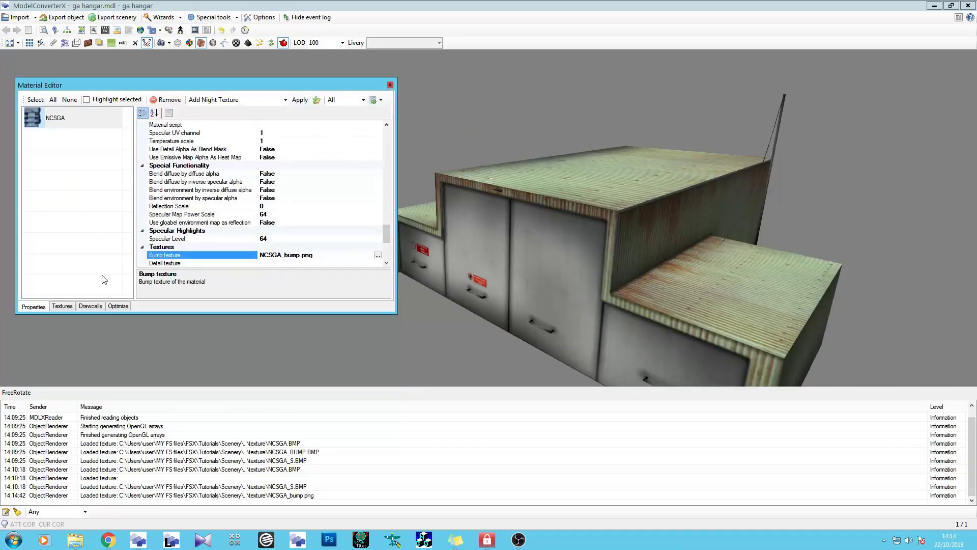
Step: Convert the NCSGA_BUMP.PNG texture from a normal map to an FS normal map
left_click(62, 306)
right_click(152, 164)
mouse_move(201, 219)
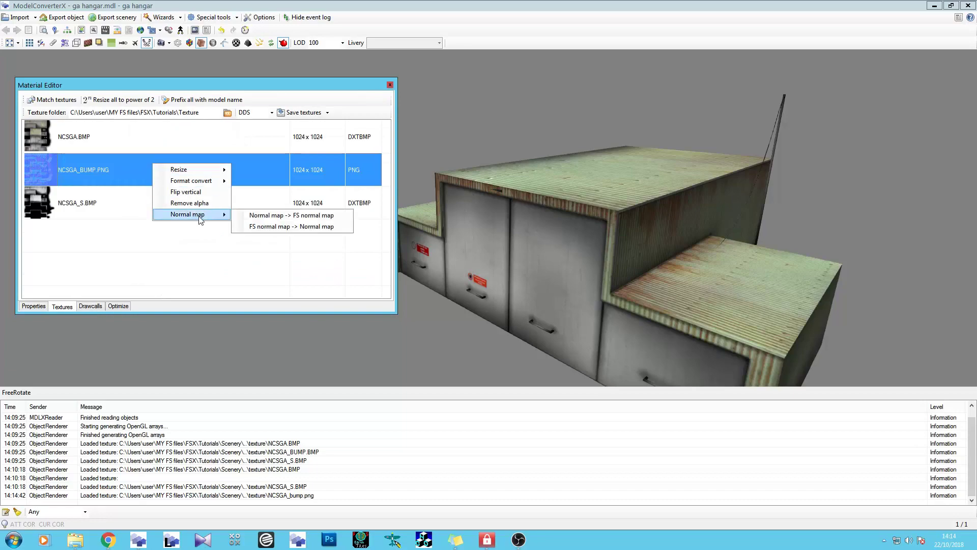
left_click(284, 216)
left_click_drag(489, 262, 682, 270)
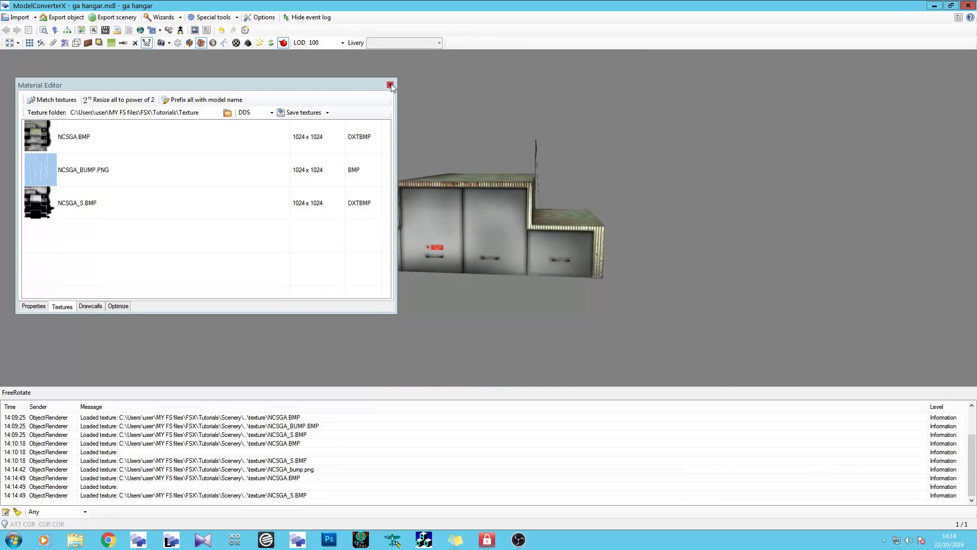
Step: Save the material's textures in DXTBMP format and close the Material Editor
left_click(271, 113)
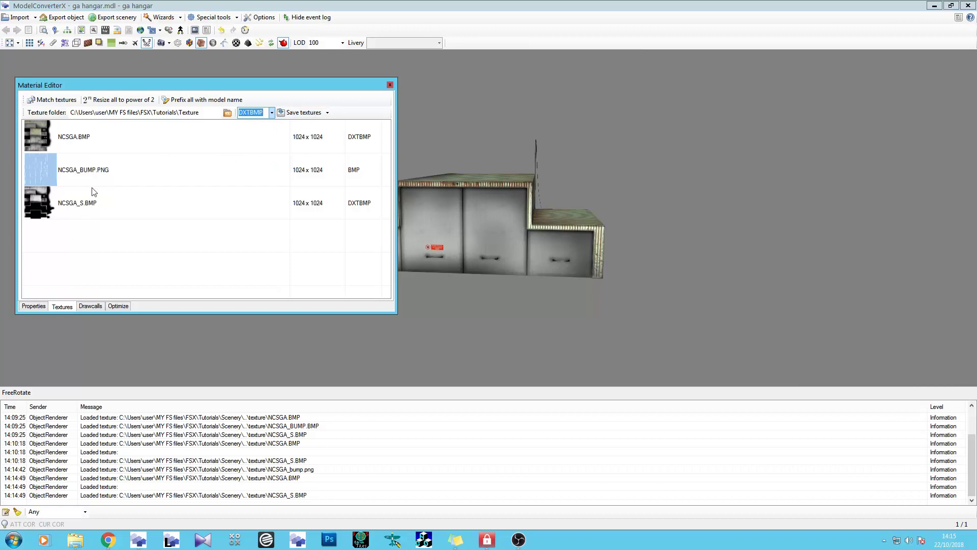
left_click(146, 162)
left_click(328, 112)
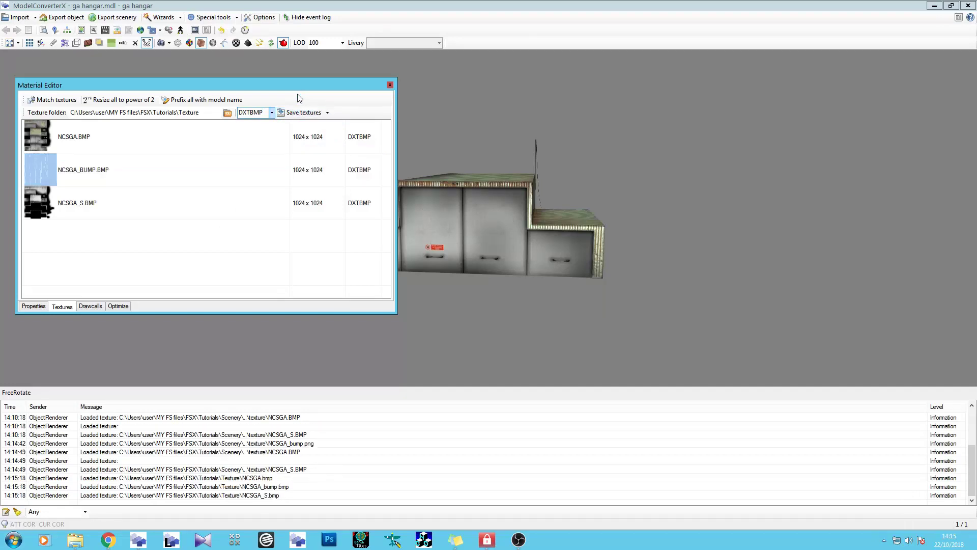
left_click(390, 84)
Step: Export the hangar as an FSX MDL object, replacing the existing ga hangar.mdl in the Scenery folder
left_click_drag(487, 241, 166, 10)
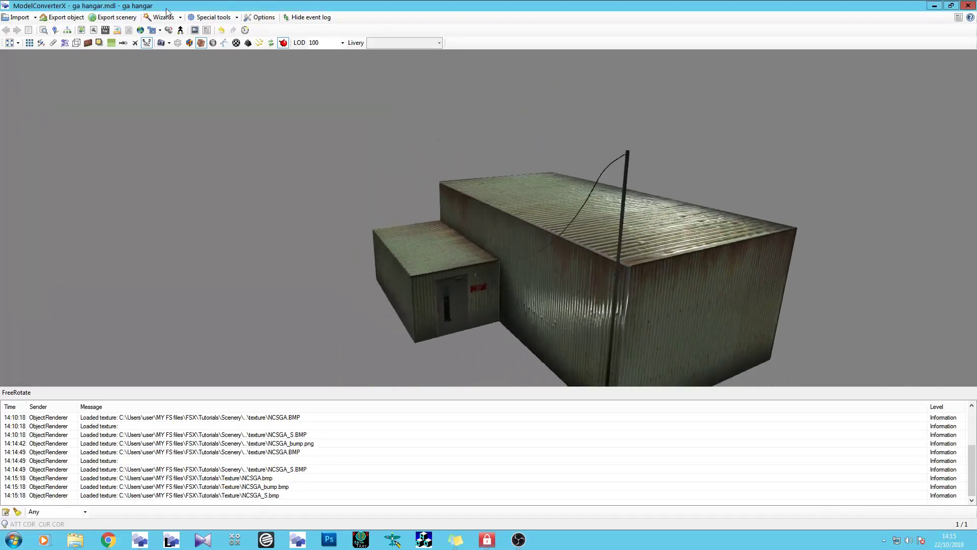
left_click(61, 17)
left_click(395, 296)
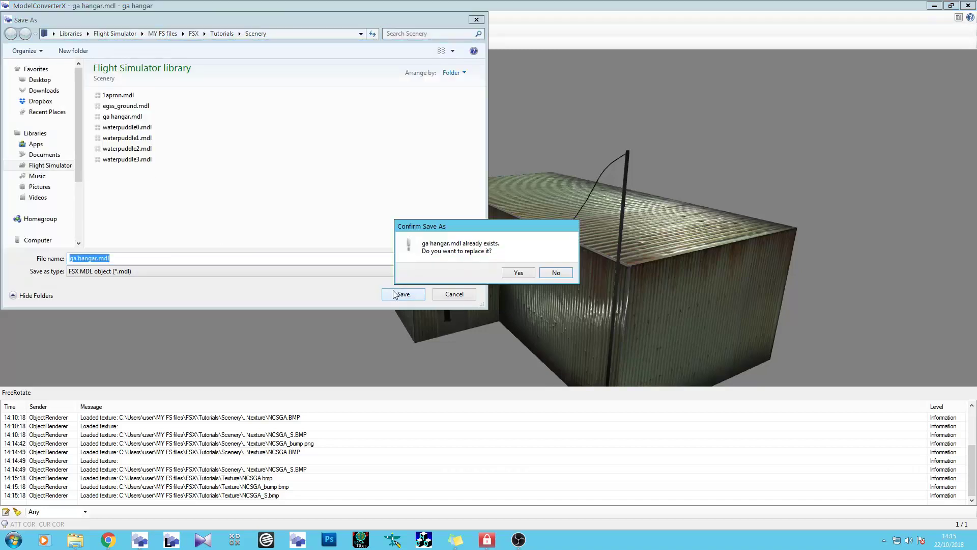
left_click(518, 273)
Step: Reload the re-exported ga hangar.mdl from the Tutorials Scenery folder into ModelConverterX
left_click(76, 539)
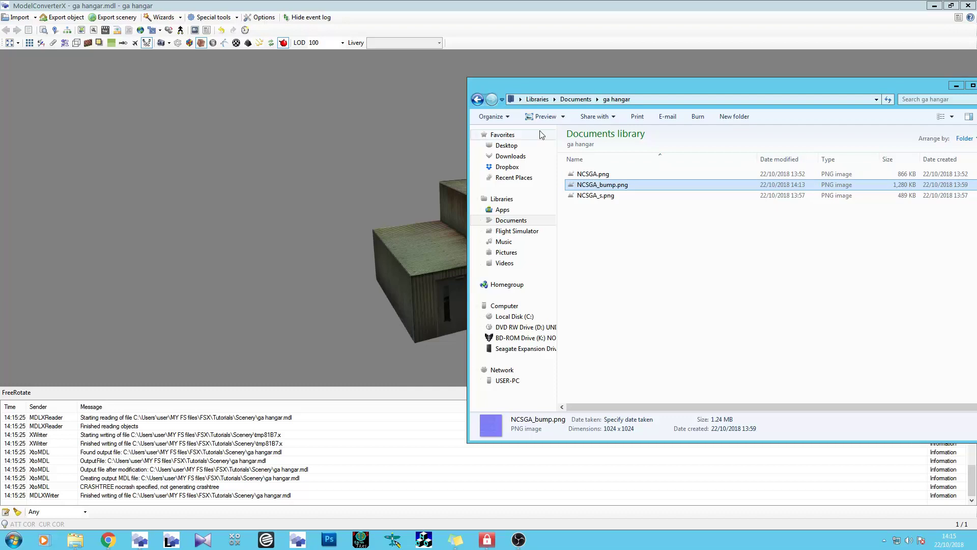
left_click_drag(762, 84, 578, 81)
left_click(75, 539)
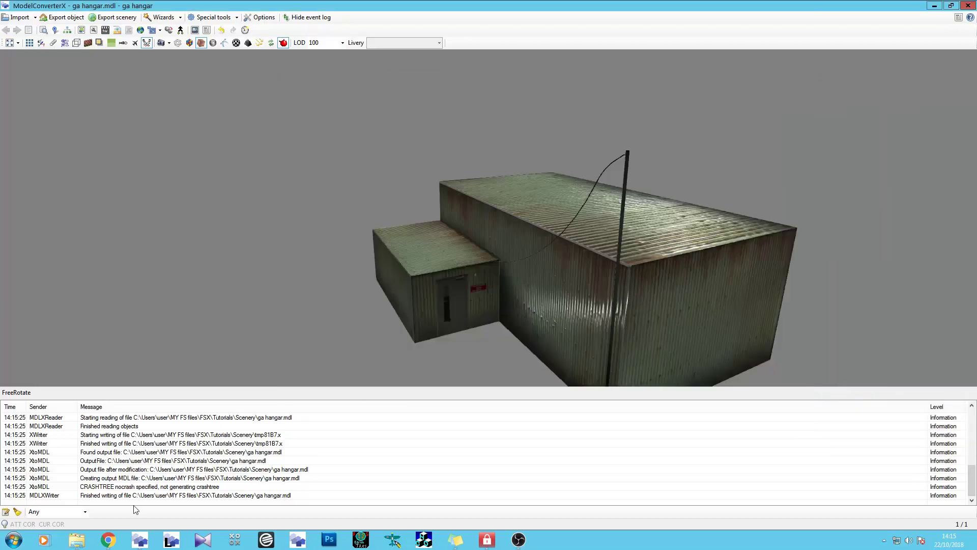
left_click(108, 506)
left_click(66, 97)
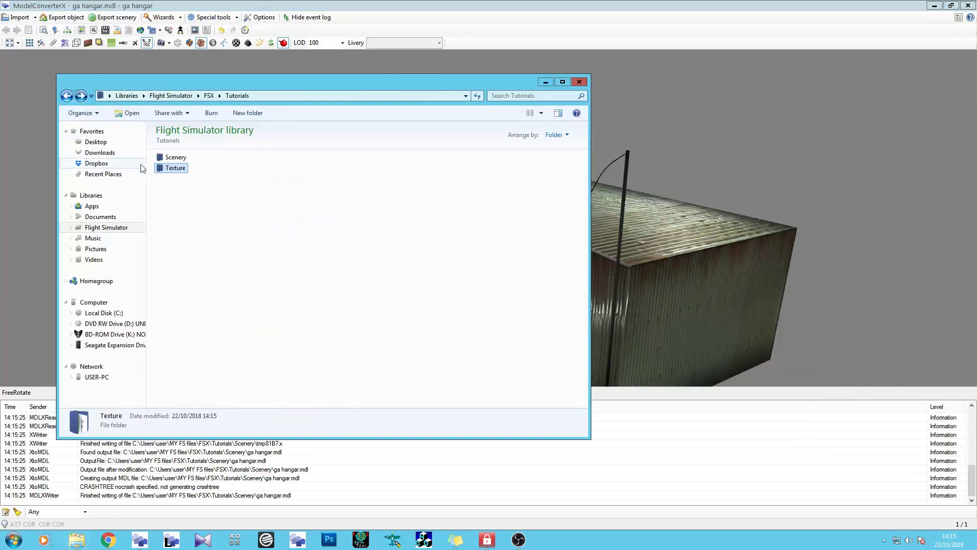
double_click(172, 164)
left_click(184, 189)
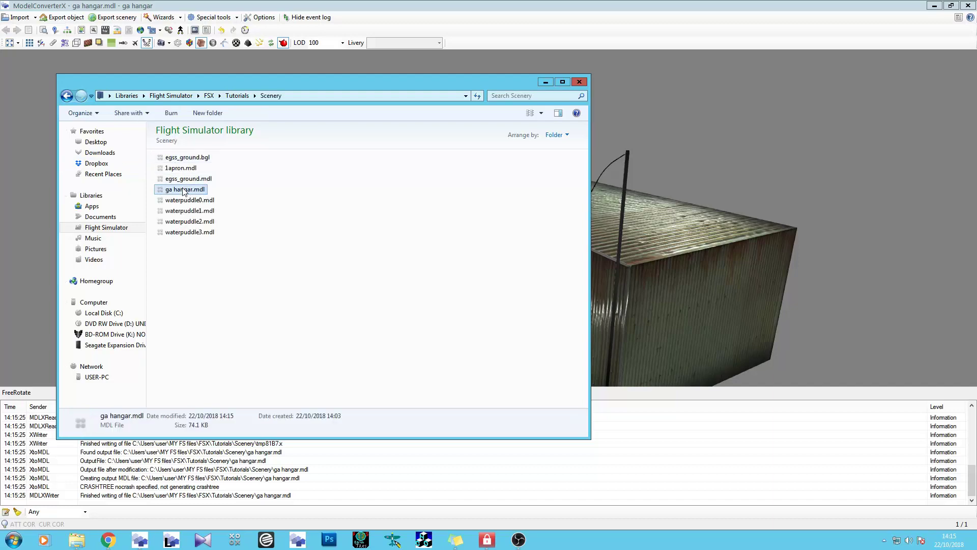
Step: Examine the bump and specular effects on the reloaded hangar's front, roof and sides from several angles
left_click_drag(719, 213, 610, 228)
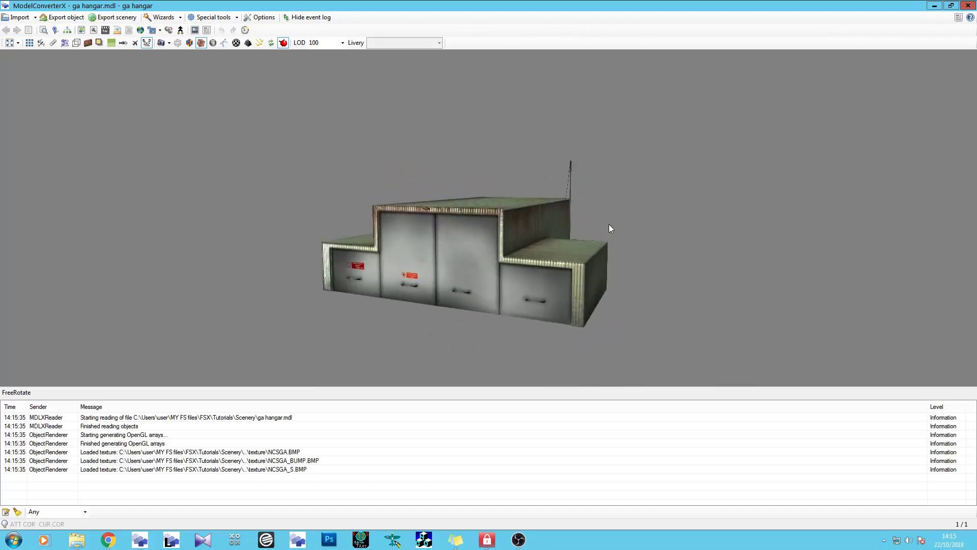
left_click_drag(491, 268, 588, 270)
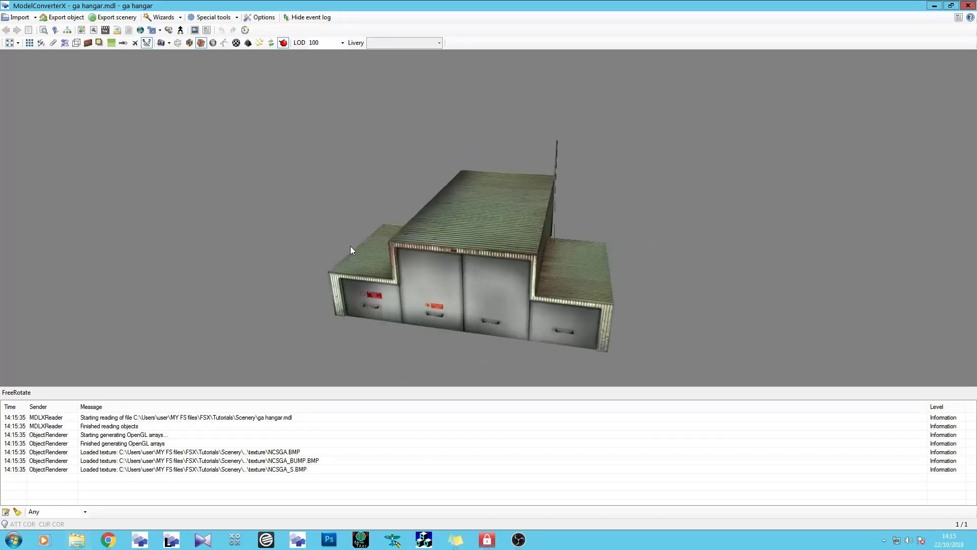
left_click(77, 543)
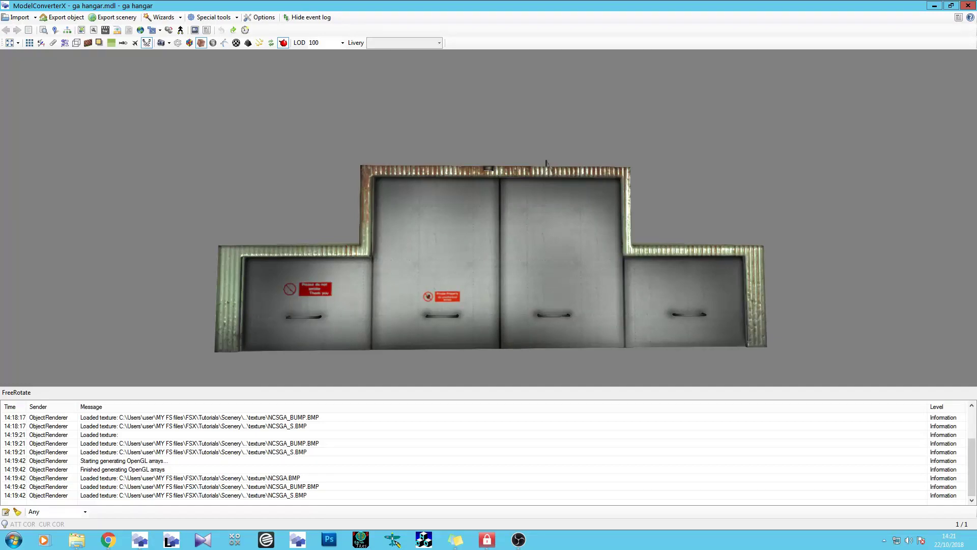
left_click_drag(459, 203, 301, 251)
mouse_move(523, 281)
left_mouse_down()
mouse_move(515, 280)
mouse_move(533, 266)
left_mouse_up()
left_click_drag(429, 213, 670, 215)
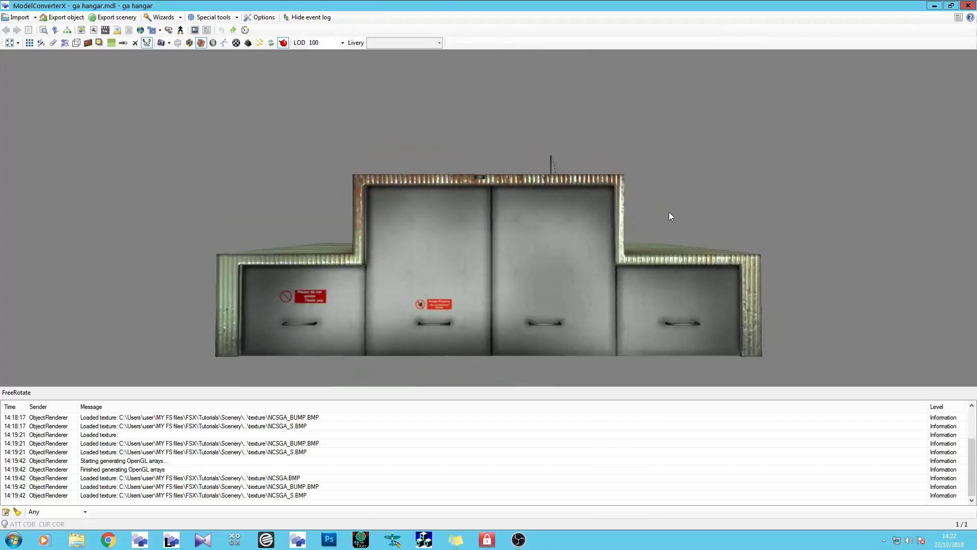